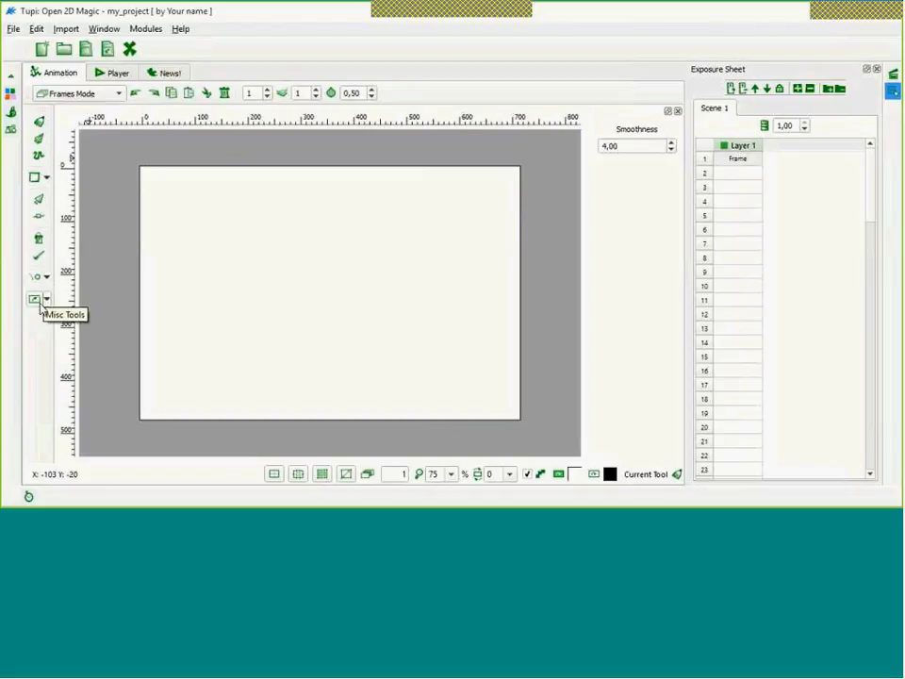
- Look through the miscellaneous tools, the colour palette, the pen properties and the library
{"action": "left_click", "coordinate": [45, 299]}
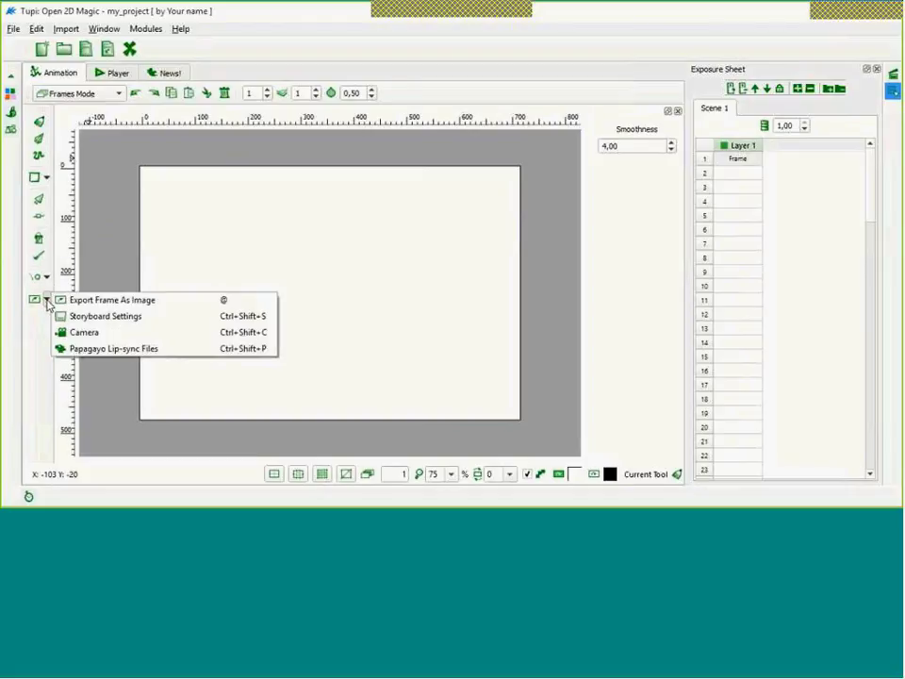
{"action": "left_click", "coordinate": [47, 299]}
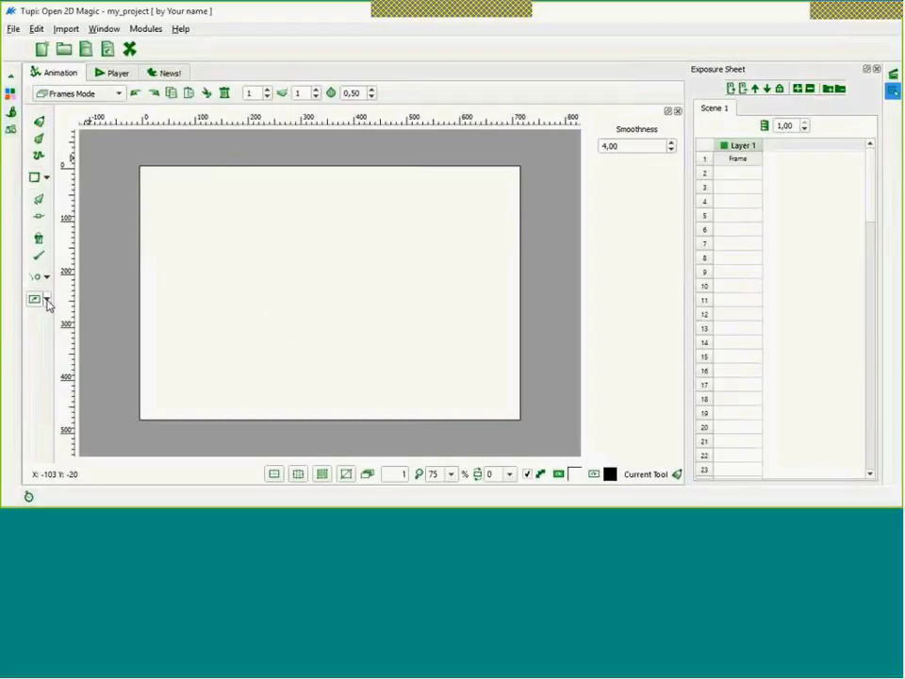
{"action": "left_click", "coordinate": [10, 92]}
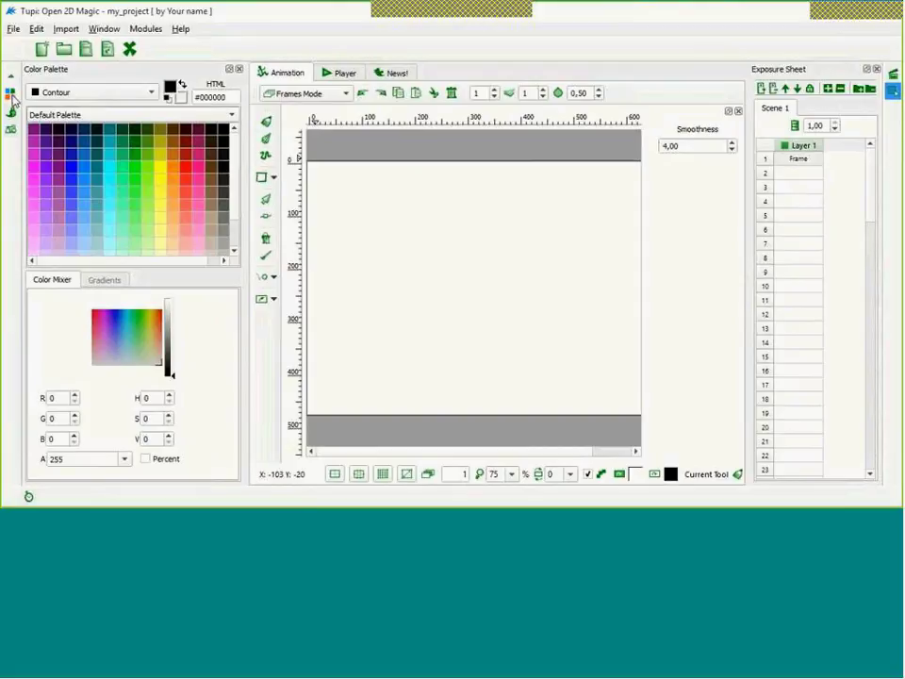
{"action": "left_click", "coordinate": [10, 93]}
{"action": "left_click", "coordinate": [11, 112]}
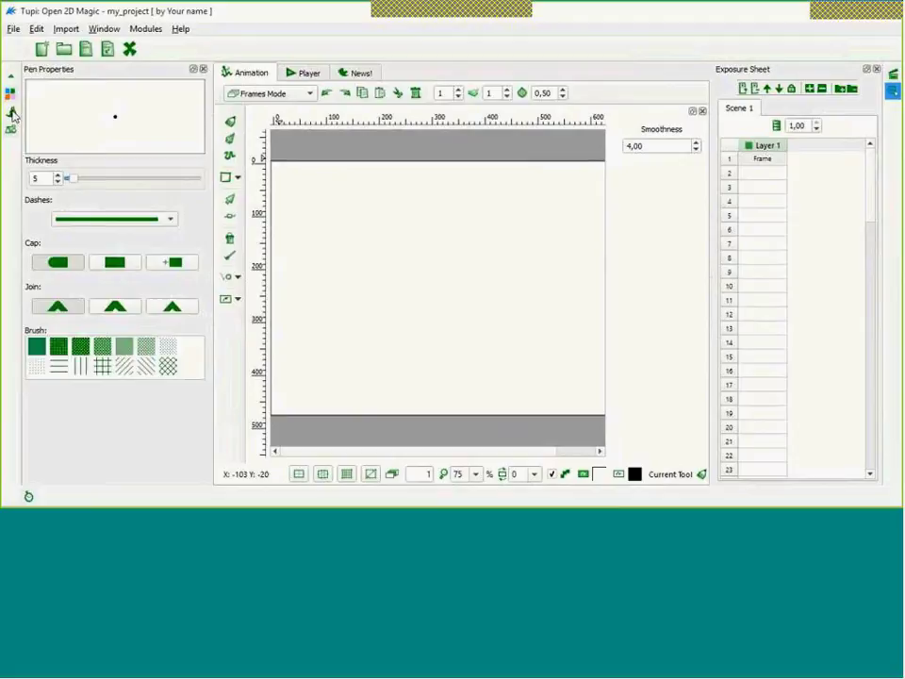
{"action": "left_click", "coordinate": [12, 113]}
{"action": "left_click", "coordinate": [10, 131]}
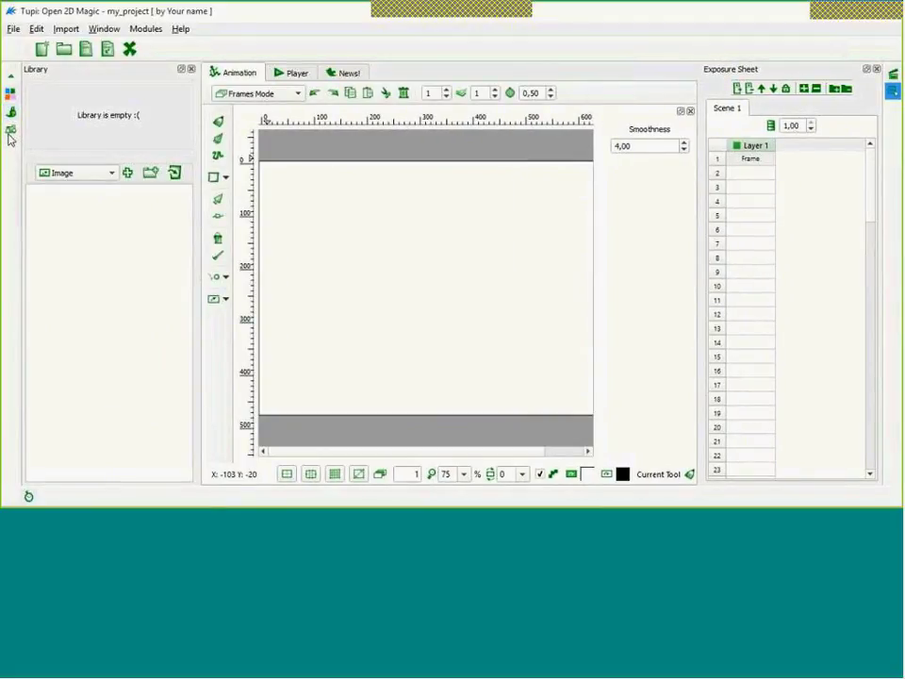
{"action": "left_click", "coordinate": [9, 133]}
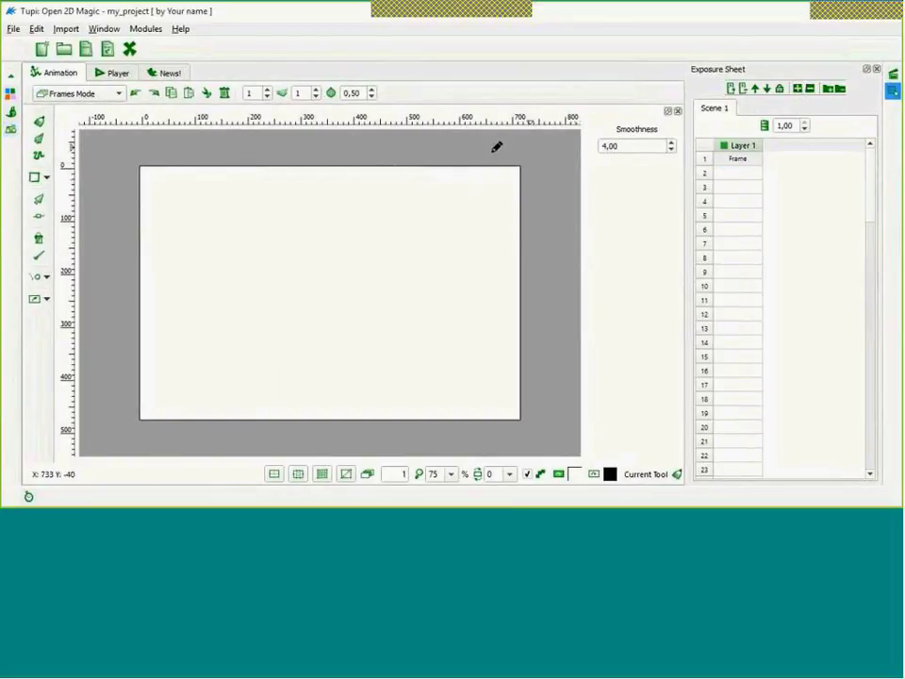
- Draw a closed right triangle with #603913 contour lines along the canvas's downward diagonal, bottom edge and left edge
{"action": "left_click", "coordinate": [47, 177]}
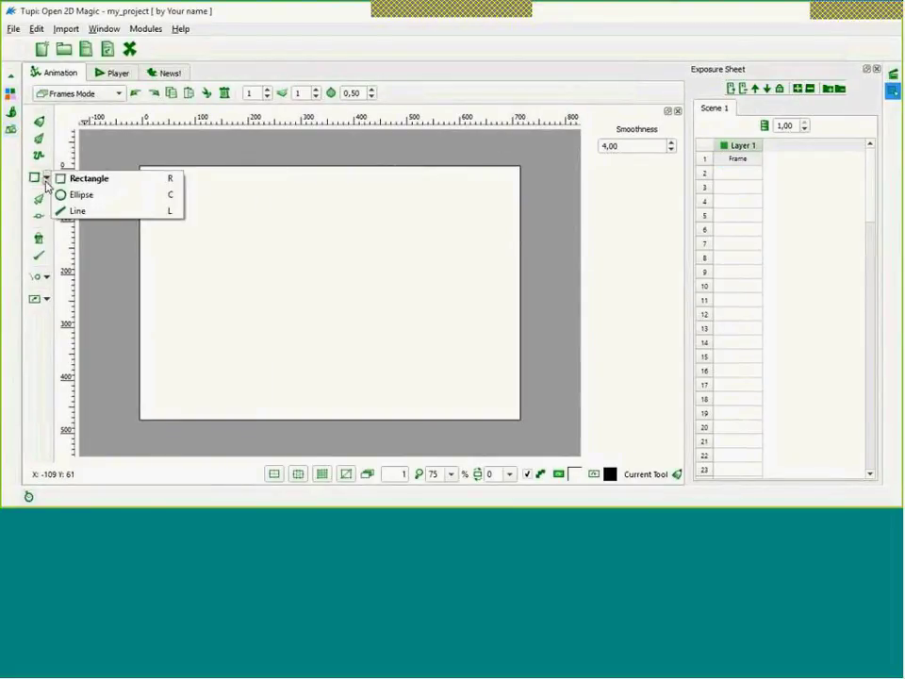
{"action": "left_click", "coordinate": [75, 211]}
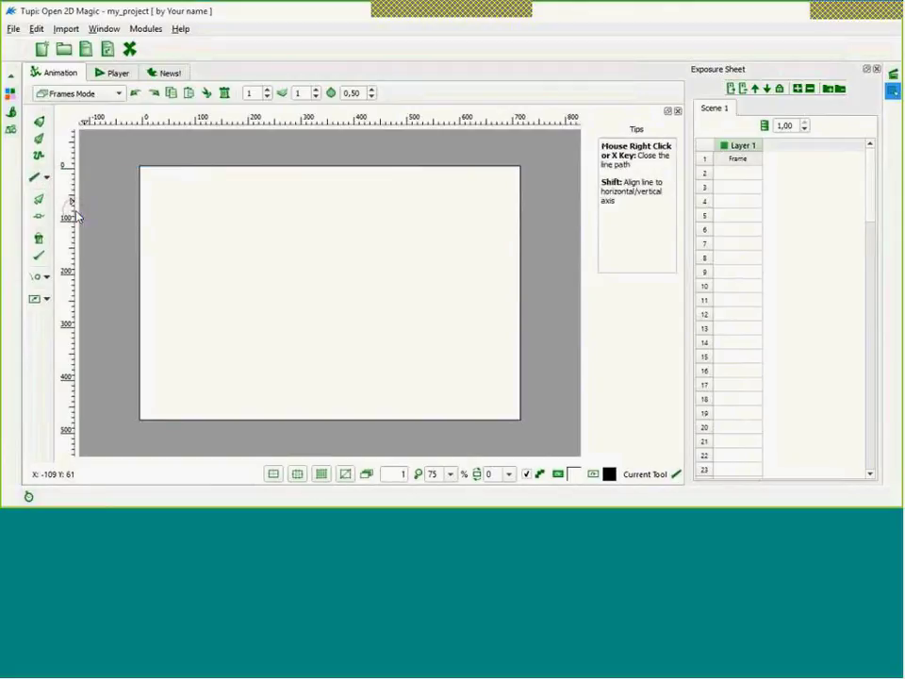
{"action": "left_click", "coordinate": [10, 94]}
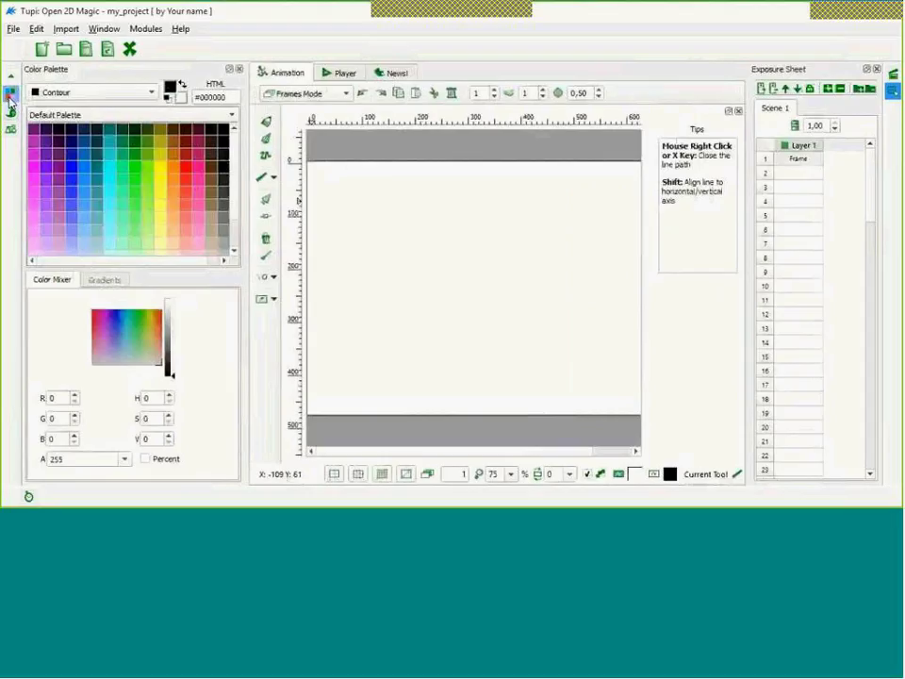
{"action": "left_click", "coordinate": [212, 170]}
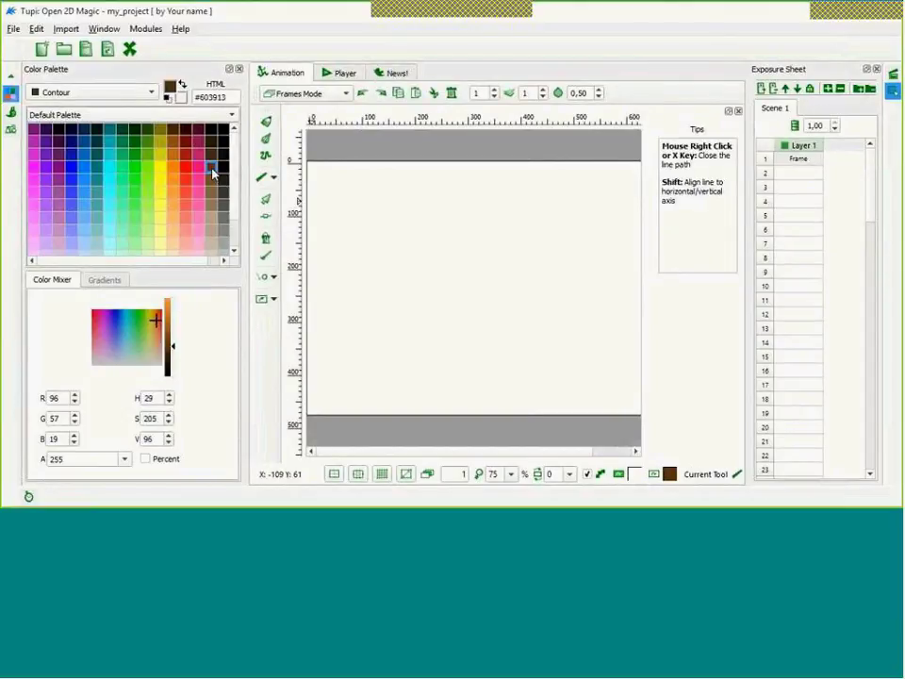
{"action": "left_click", "coordinate": [10, 94]}
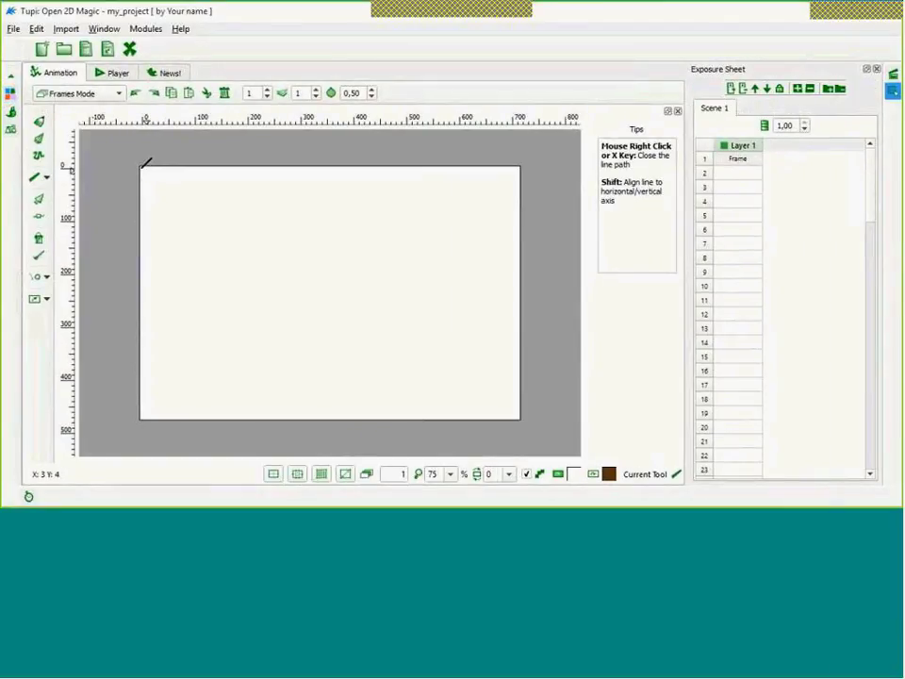
{"action": "left_click", "coordinate": [142, 166]}
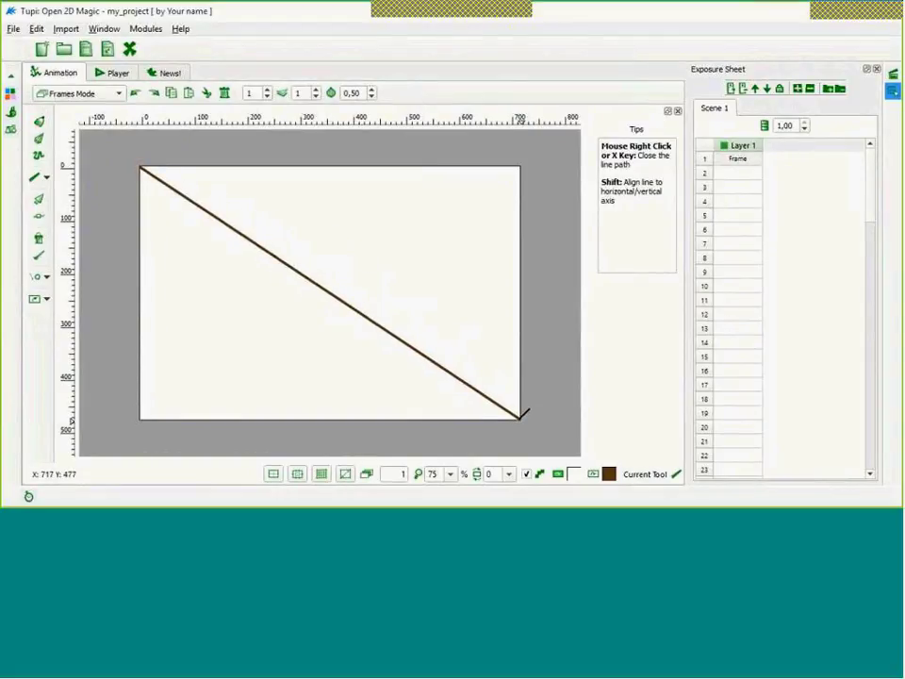
{"action": "left_click", "coordinate": [519, 417]}
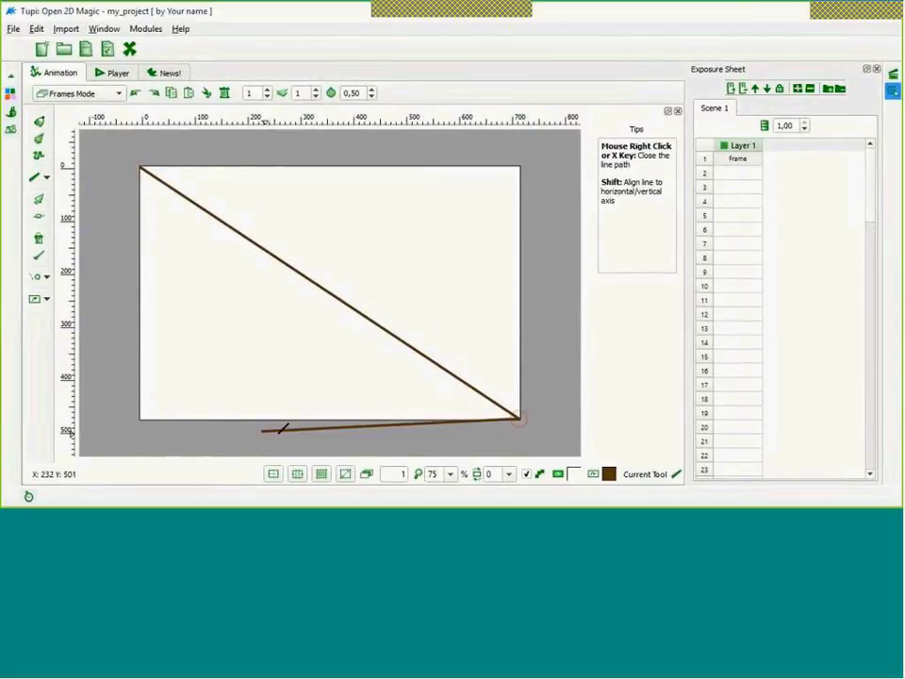
{"action": "left_click", "coordinate": [142, 417]}
{"action": "left_click", "coordinate": [146, 166]}
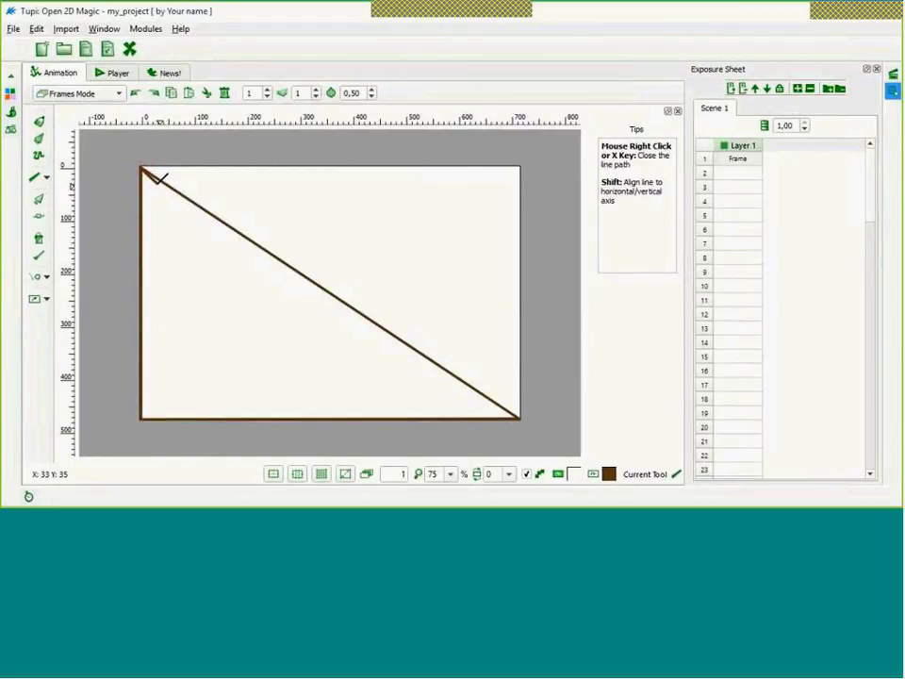
{"action": "right_click", "coordinate": [179, 207]}
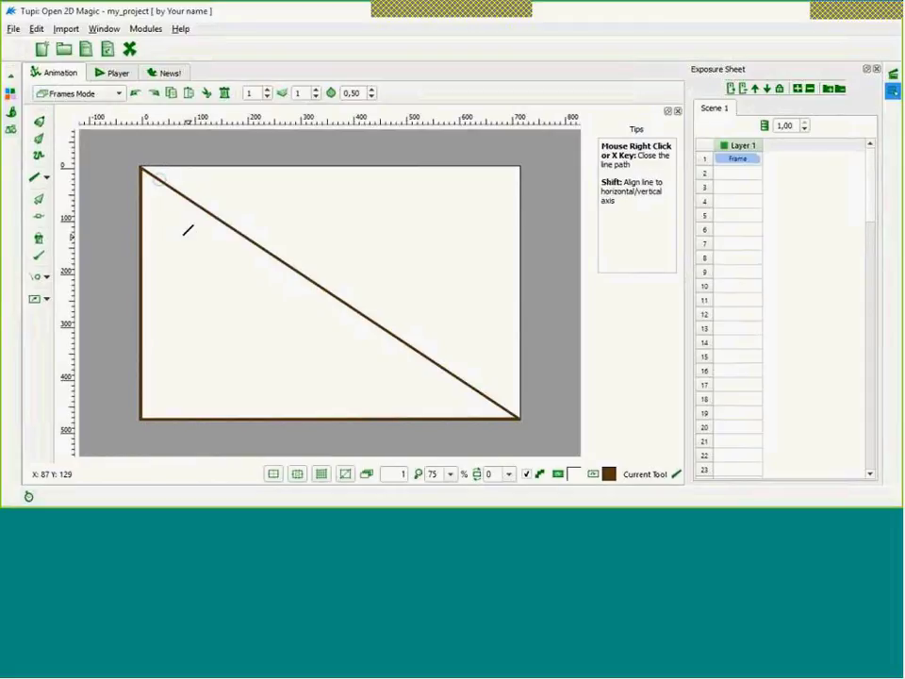
- Fill the triangle below the diagonal with the brown fill colour #603913
{"action": "left_click", "coordinate": [40, 241]}
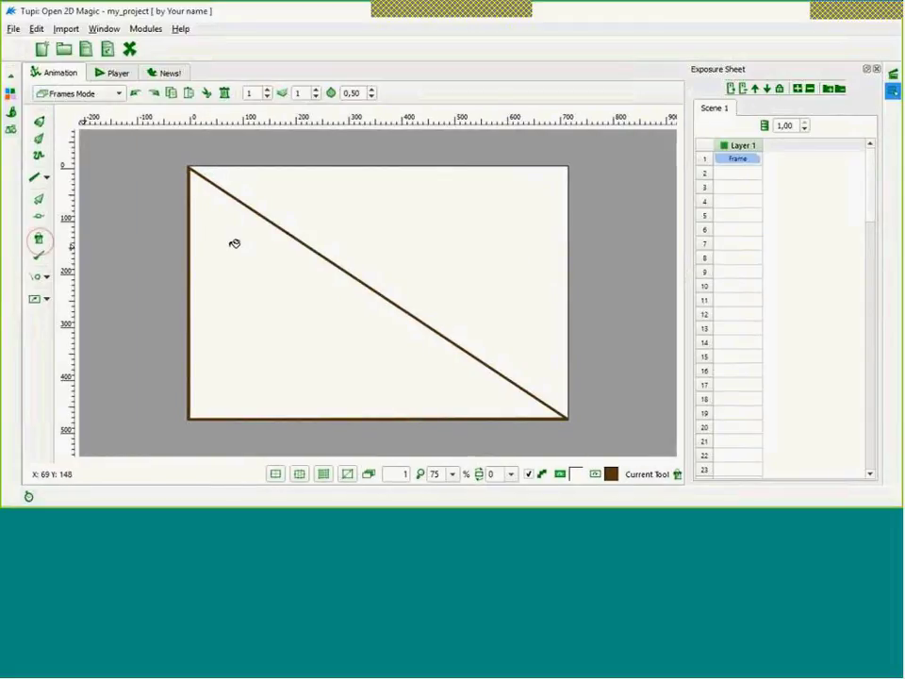
{"action": "left_click", "coordinate": [11, 92]}
{"action": "left_click", "coordinate": [89, 92]}
{"action": "left_click", "coordinate": [93, 104]}
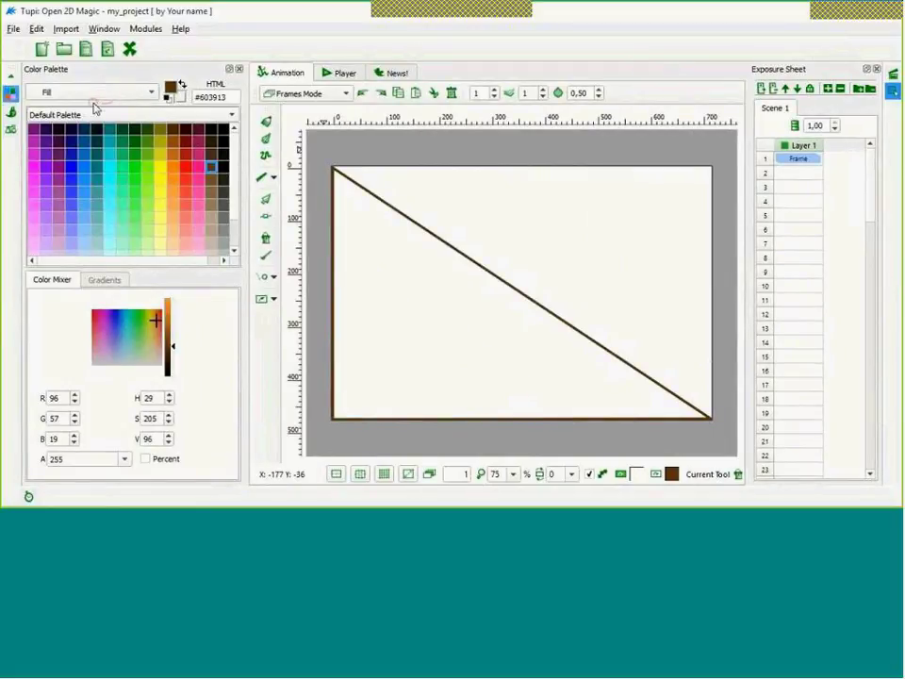
{"action": "left_click", "coordinate": [213, 169]}
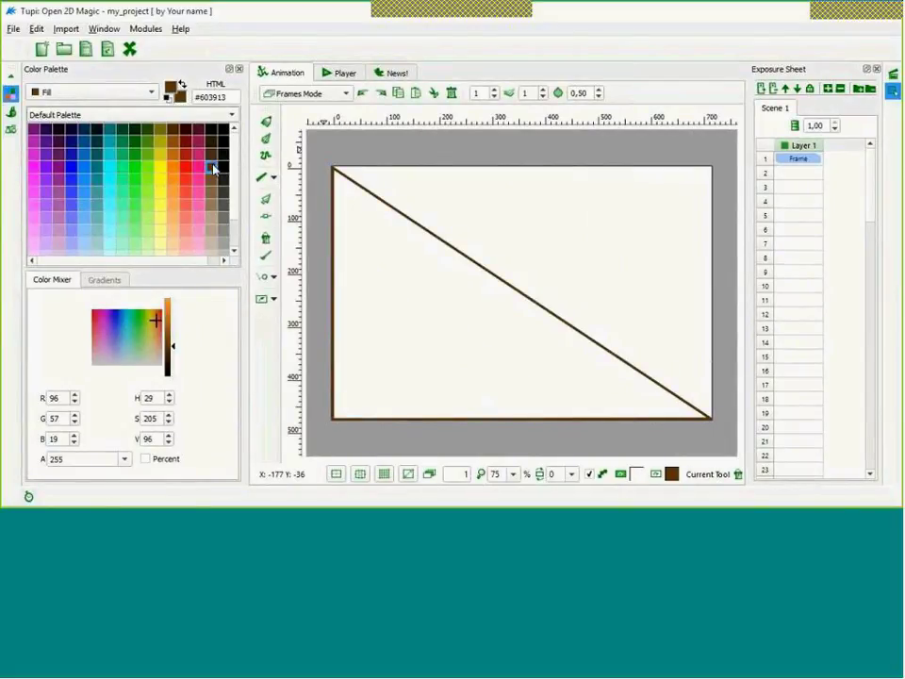
{"action": "left_click", "coordinate": [410, 261]}
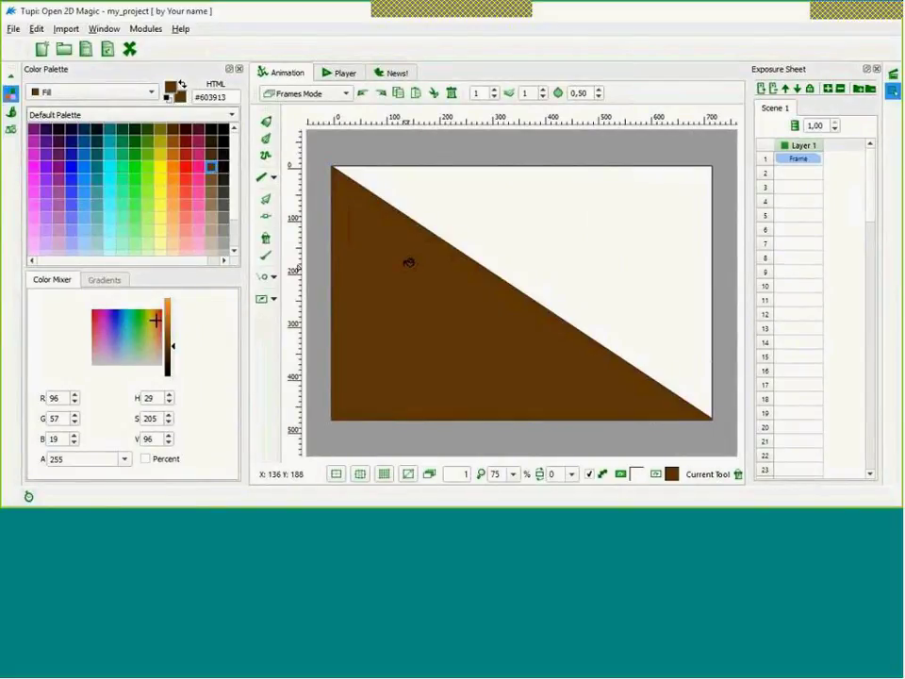
- Draw a circle with fill and contour colour #ff0000 resting on the upper part of the brown slope
{"action": "left_click", "coordinate": [274, 178]}
{"action": "left_click", "coordinate": [311, 194]}
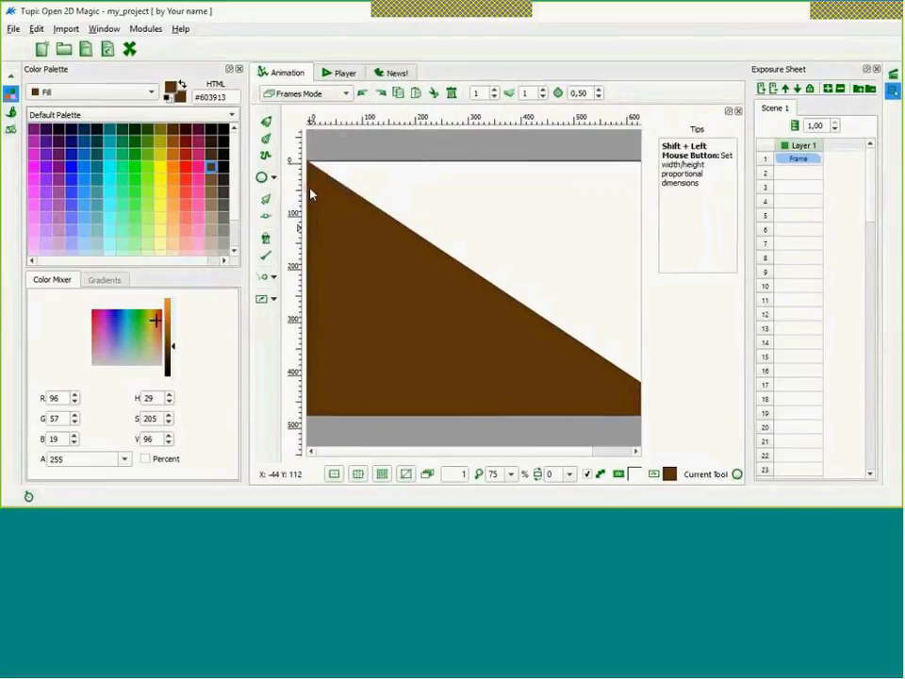
{"action": "left_click", "coordinate": [186, 168]}
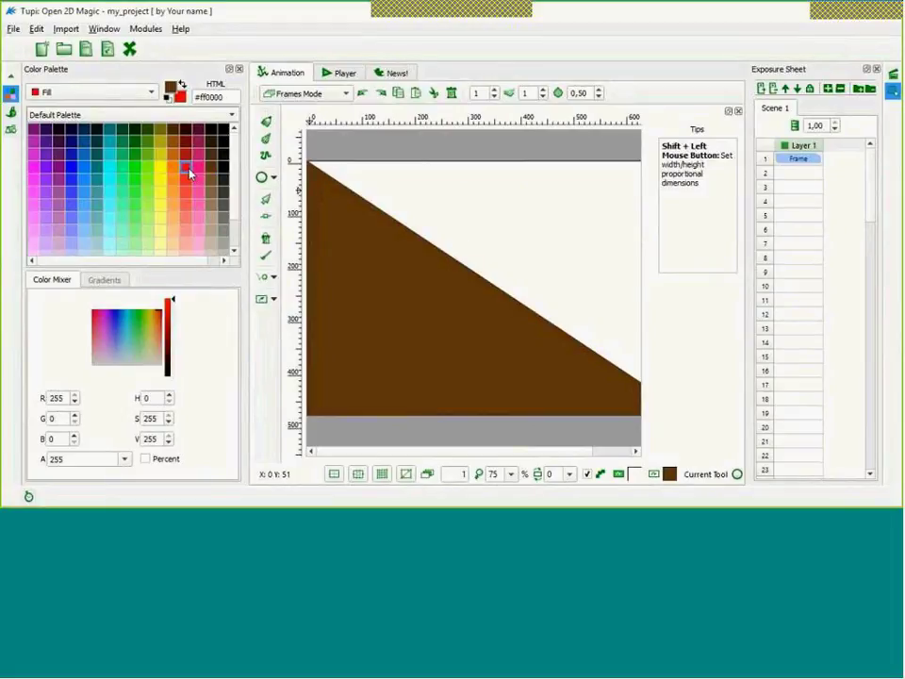
{"action": "left_click", "coordinate": [137, 95]}
{"action": "left_click", "coordinate": [85, 76]}
{"action": "left_click", "coordinate": [184, 167]}
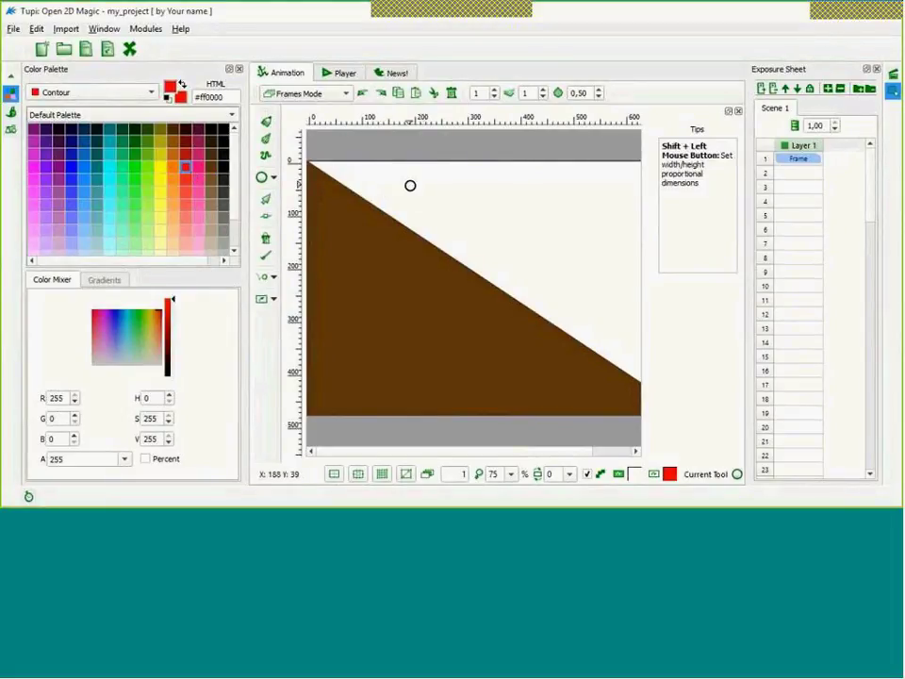
{"action": "left_click_drag", "start_coordinate": [388, 179], "coordinate": [430, 224]}
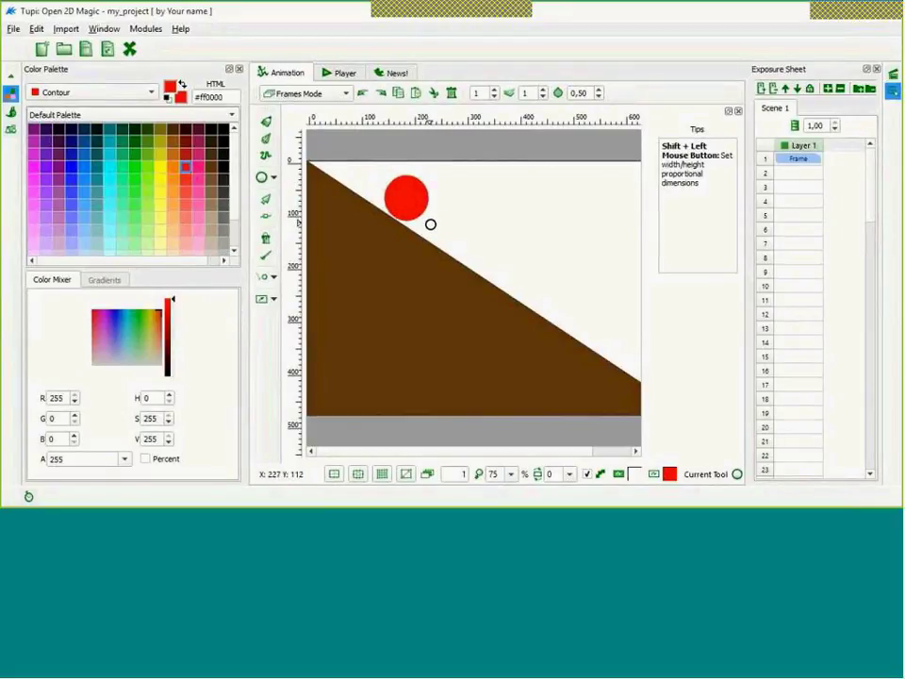
{"action": "left_click", "coordinate": [10, 93]}
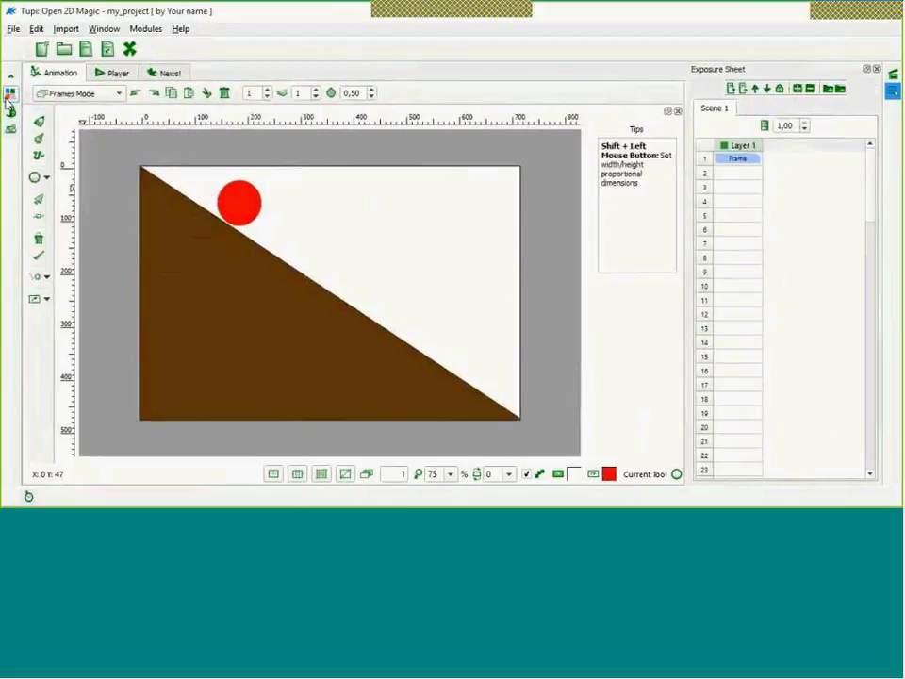
- Move the red circle up the slope in frame 1 to about X 155, Y 47
{"action": "left_click", "coordinate": [38, 121]}
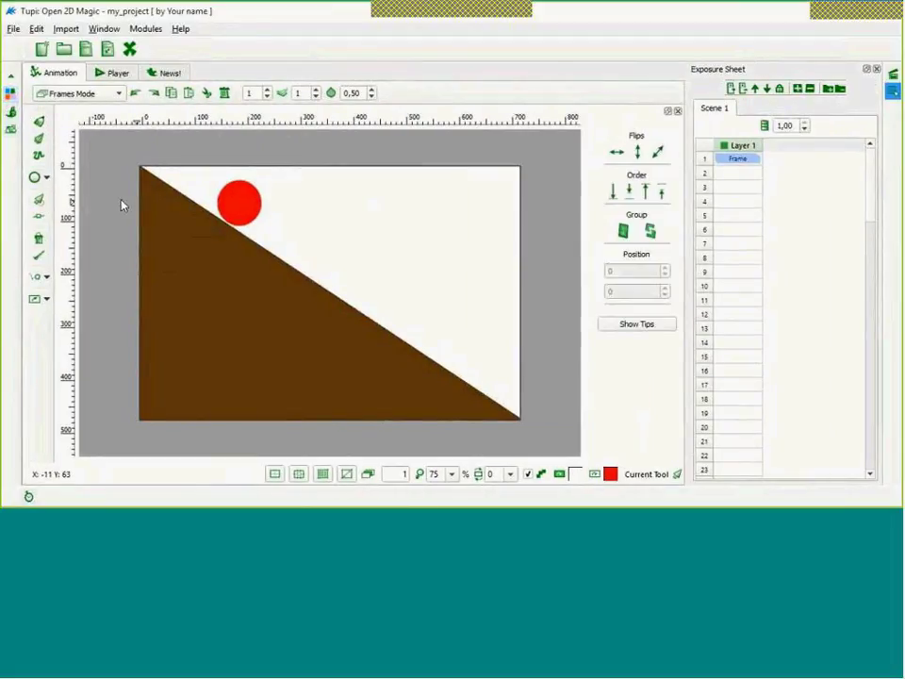
{"action": "left_click", "coordinate": [241, 208]}
{"action": "left_click_drag", "start_coordinate": [241, 208], "coordinate": [222, 196]}
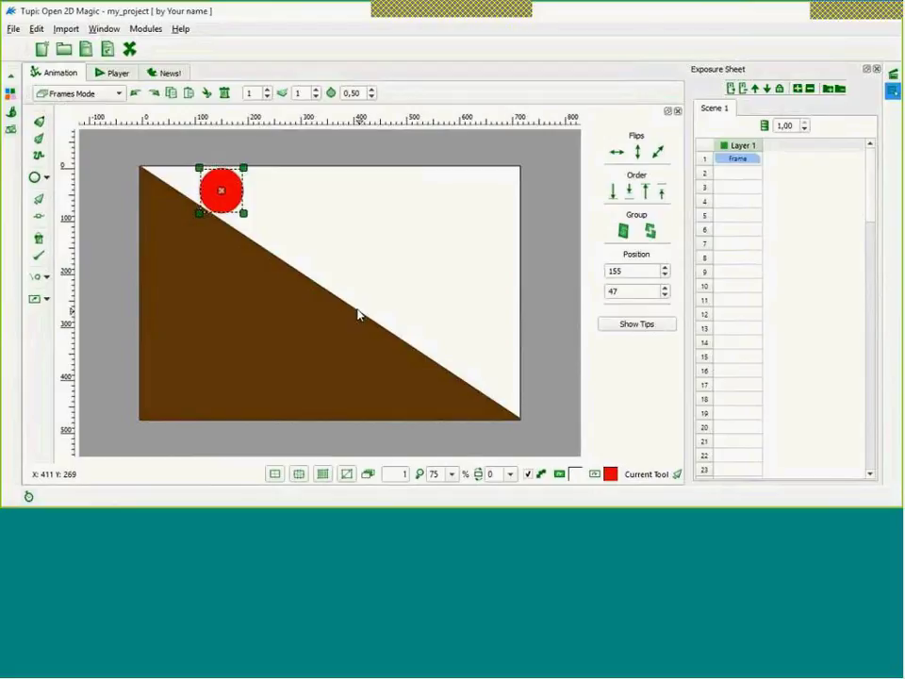
- Copy frame 1 of Layer 1 and paste it into frame 2
{"action": "left_click", "coordinate": [745, 160]}
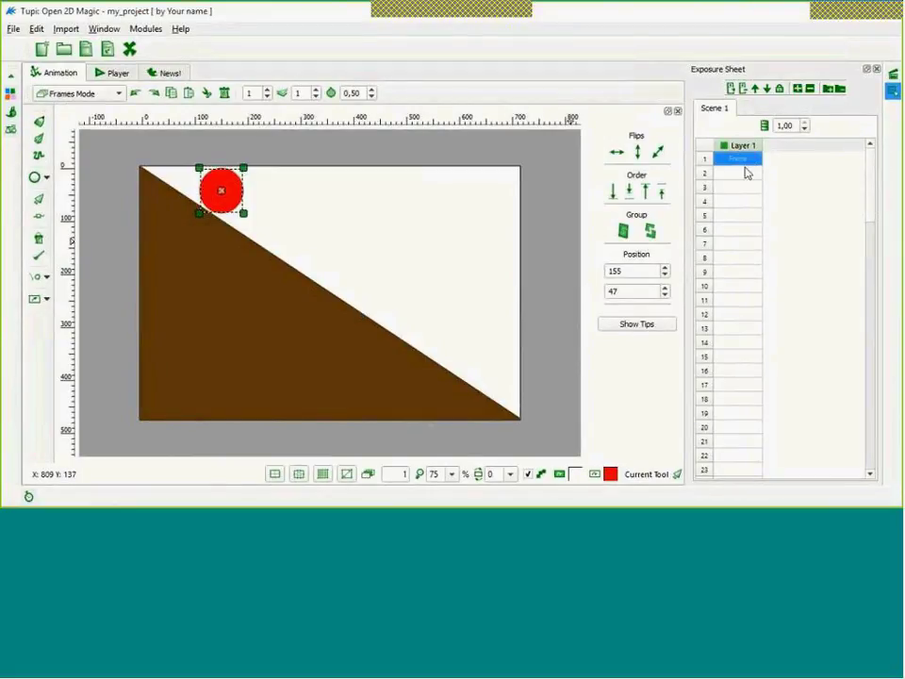
{"action": "right_click", "coordinate": [739, 162]}
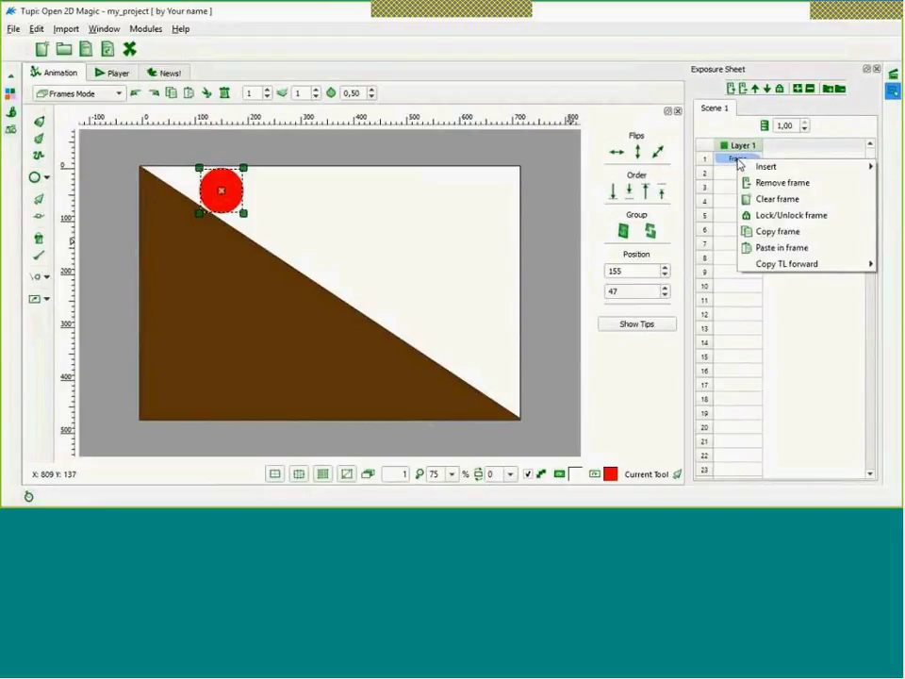
{"action": "left_click", "coordinate": [774, 233]}
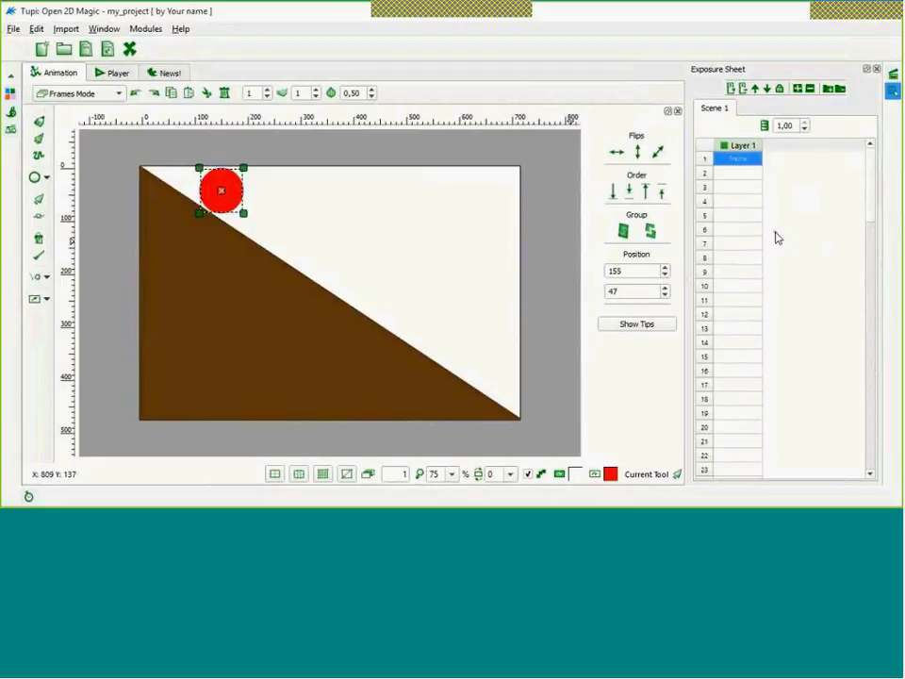
{"action": "right_click", "coordinate": [742, 172]}
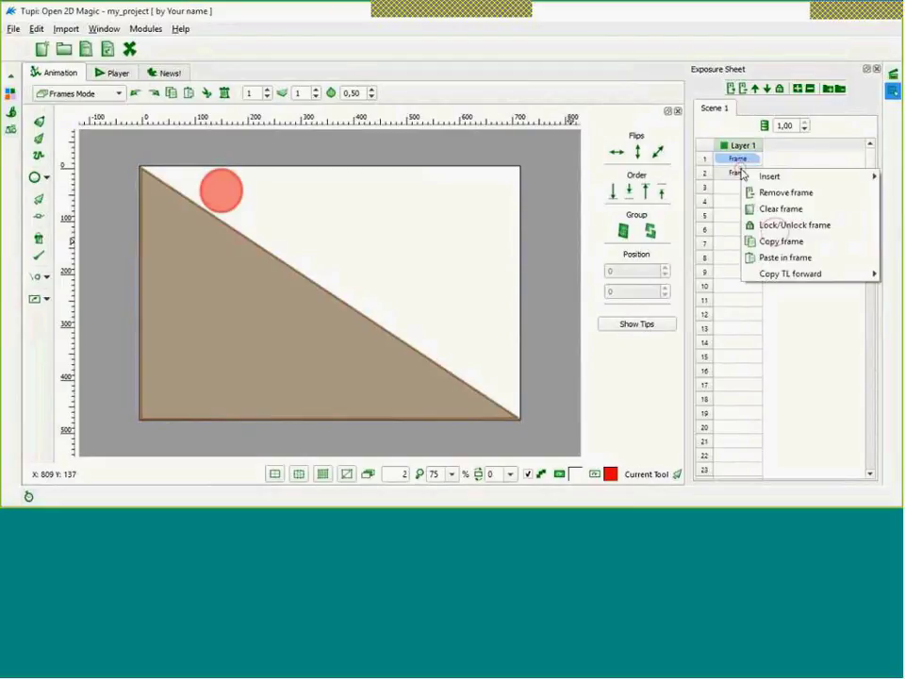
{"action": "left_click", "coordinate": [785, 258]}
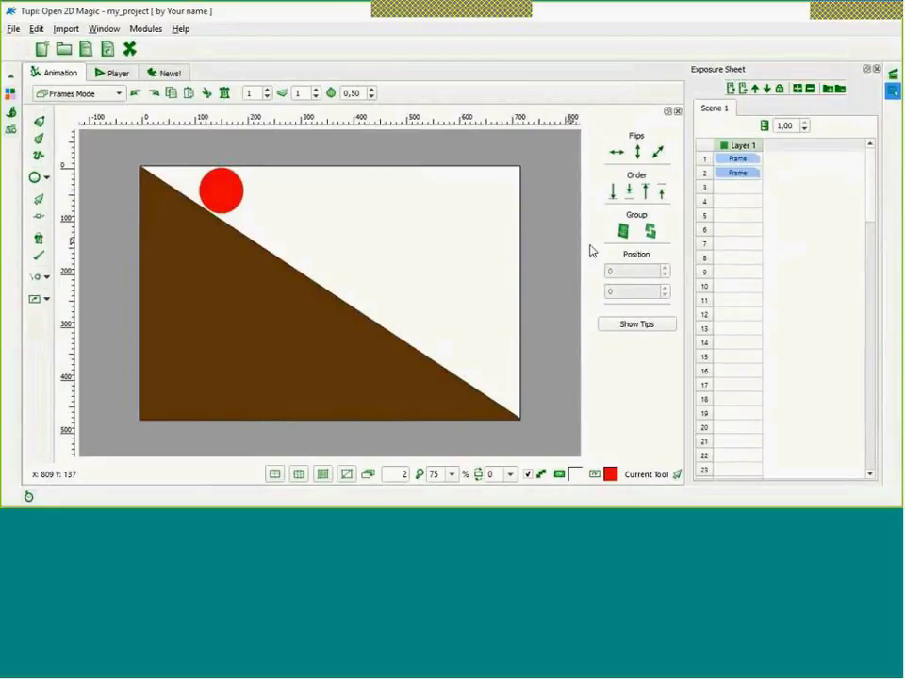
- Move the red circle in frame 2 down the slope to about X 232, Y 96
{"action": "left_click", "coordinate": [225, 202]}
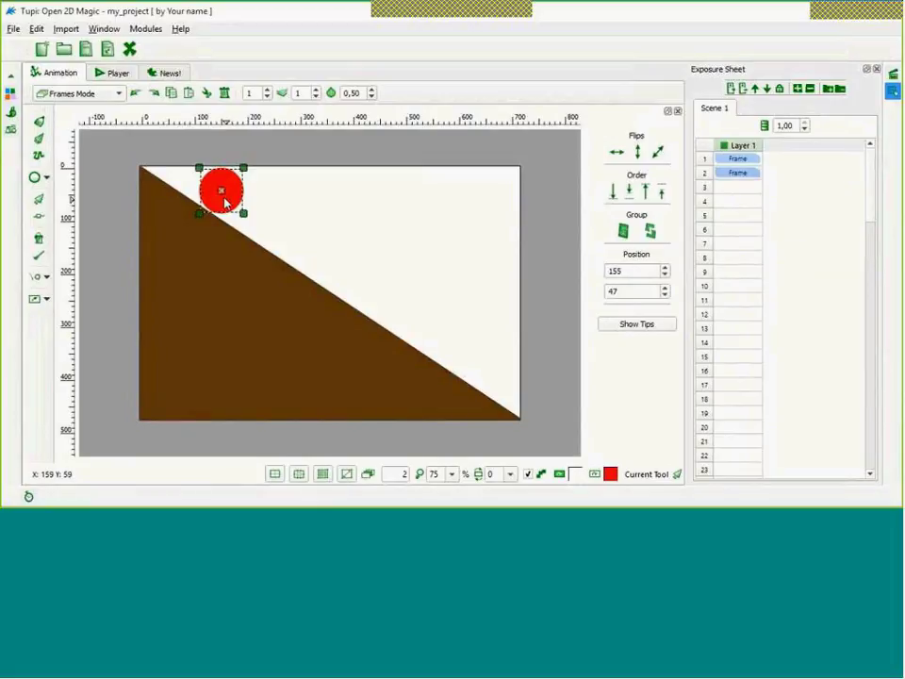
{"action": "left_click_drag", "start_coordinate": [226, 201], "coordinate": [263, 223]}
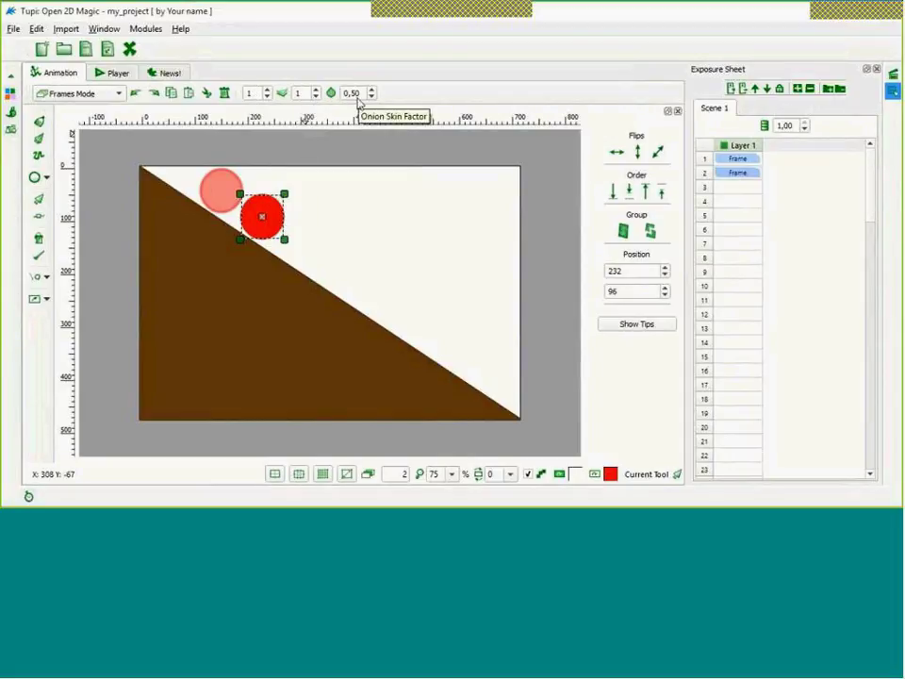
- Turn off the onion skin of the previous frame and turn it back on for one frame
{"action": "left_click", "coordinate": [267, 96]}
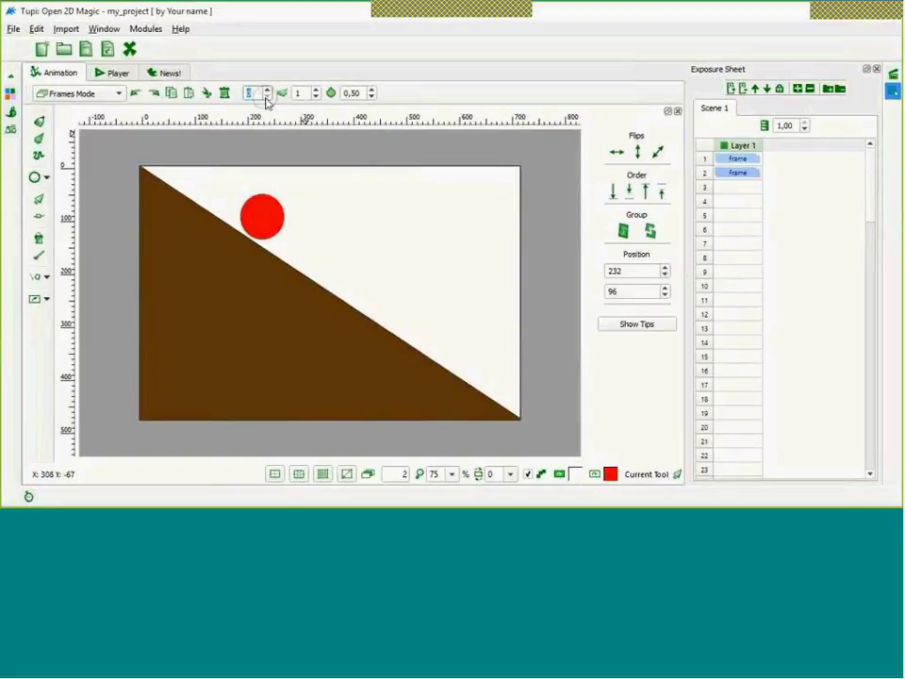
{"action": "left_click", "coordinate": [266, 89]}
{"action": "left_click", "coordinate": [268, 91]}
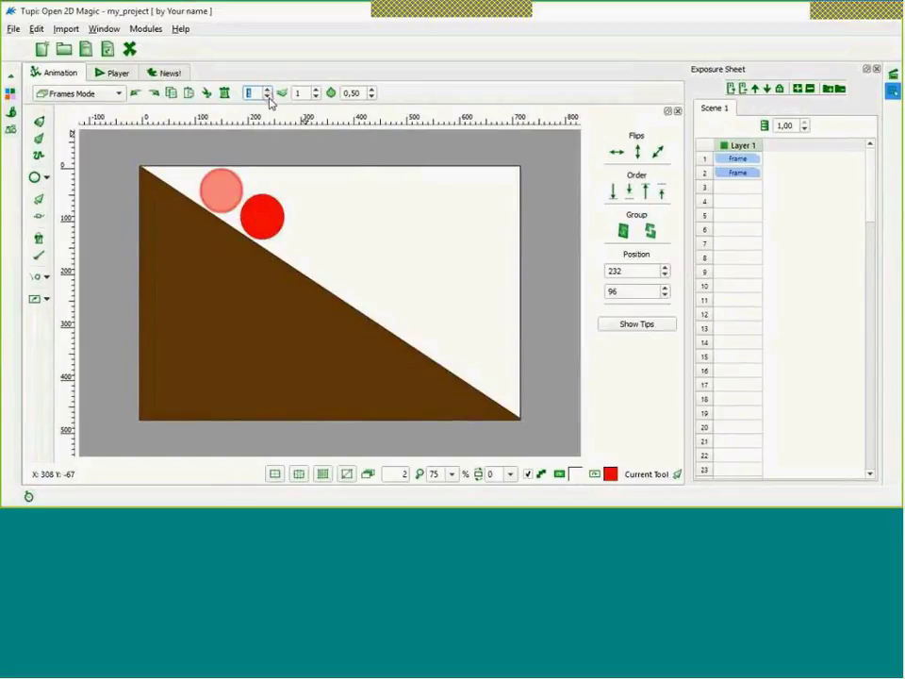
- Move the red circle in frame 2 slightly down to about X 231, Y 100
{"action": "left_click", "coordinate": [264, 219]}
{"action": "left_click_drag", "start_coordinate": [264, 219], "coordinate": [263, 222]}
- Copy frame 2 into frame 3 and move the red circle there down the slope to about X 320, Y 160
{"action": "left_click", "coordinate": [739, 173]}
{"action": "right_click", "coordinate": [739, 173]}
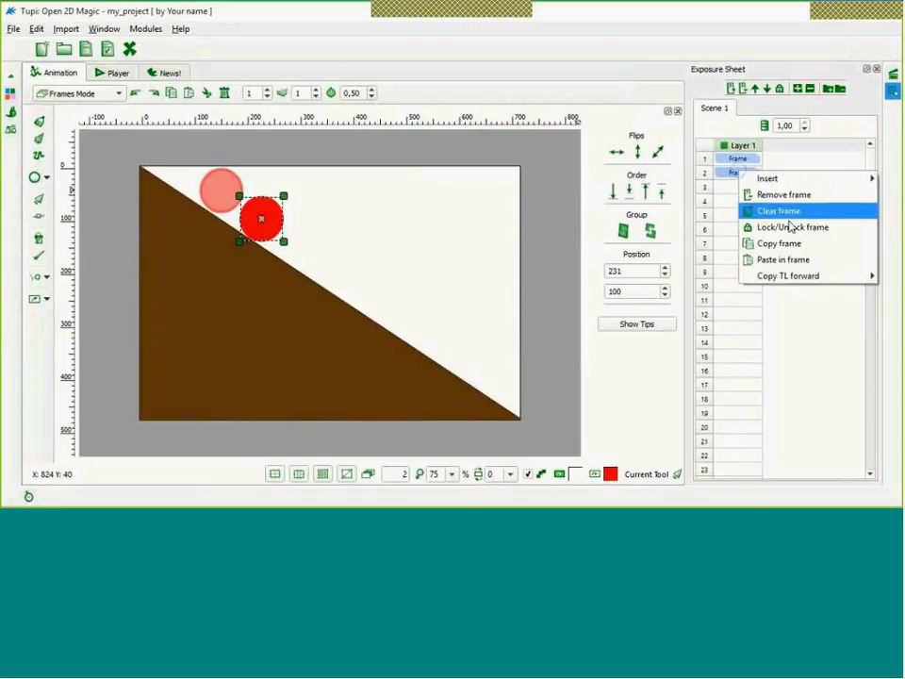
{"action": "left_click", "coordinate": [777, 241]}
{"action": "left_click", "coordinate": [733, 189]}
{"action": "right_click", "coordinate": [733, 192]}
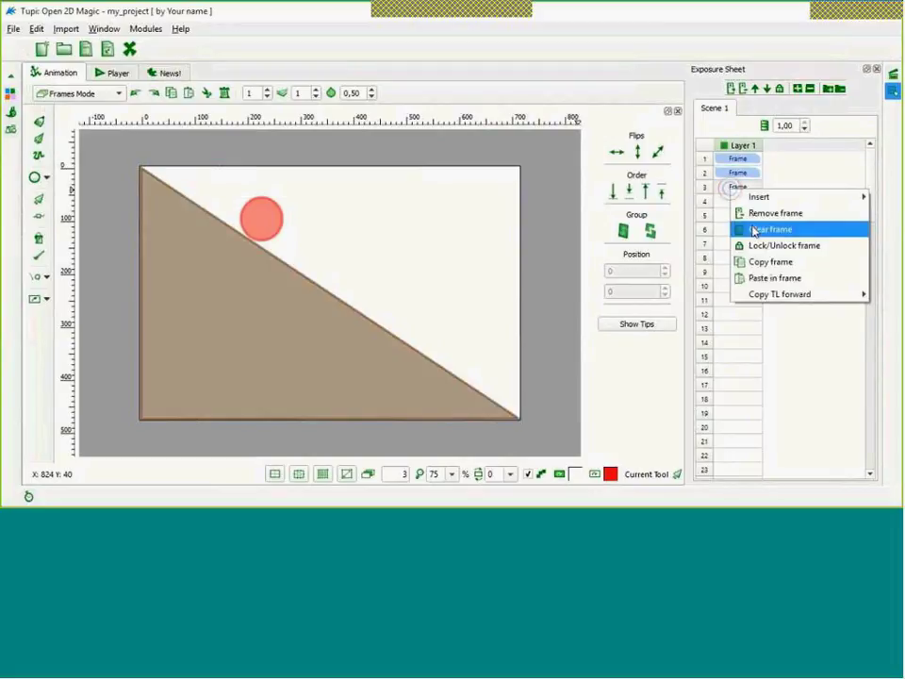
{"action": "left_click", "coordinate": [754, 277]}
{"action": "left_click_drag", "start_coordinate": [263, 222], "coordinate": [313, 254]}
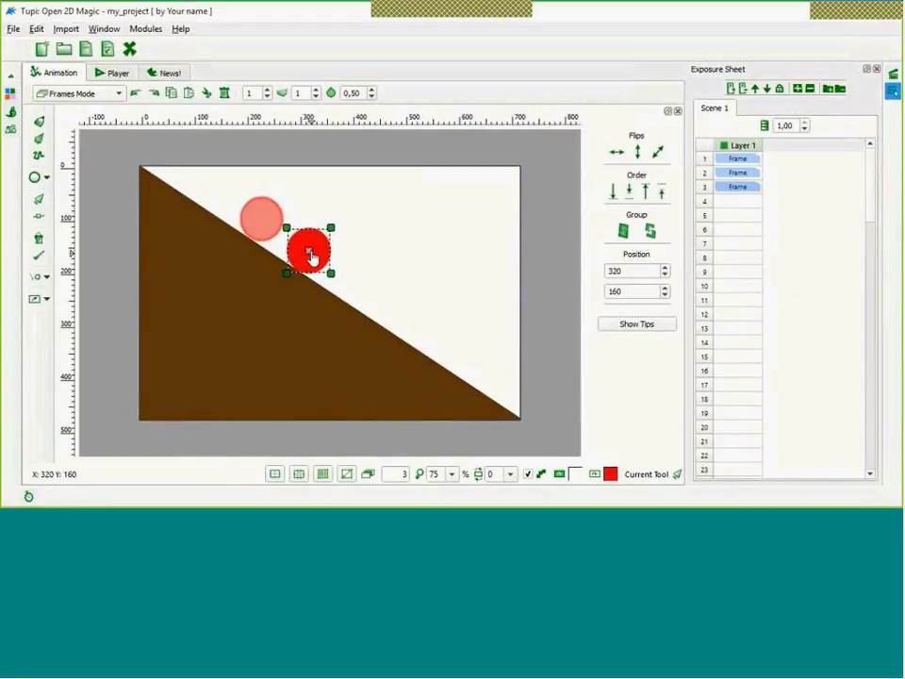
- Copy frame 3 into frame 4 and move its red circle down the slope to about X 415, Y 223
{"action": "left_click", "coordinate": [742, 189]}
{"action": "right_click", "coordinate": [742, 189]}
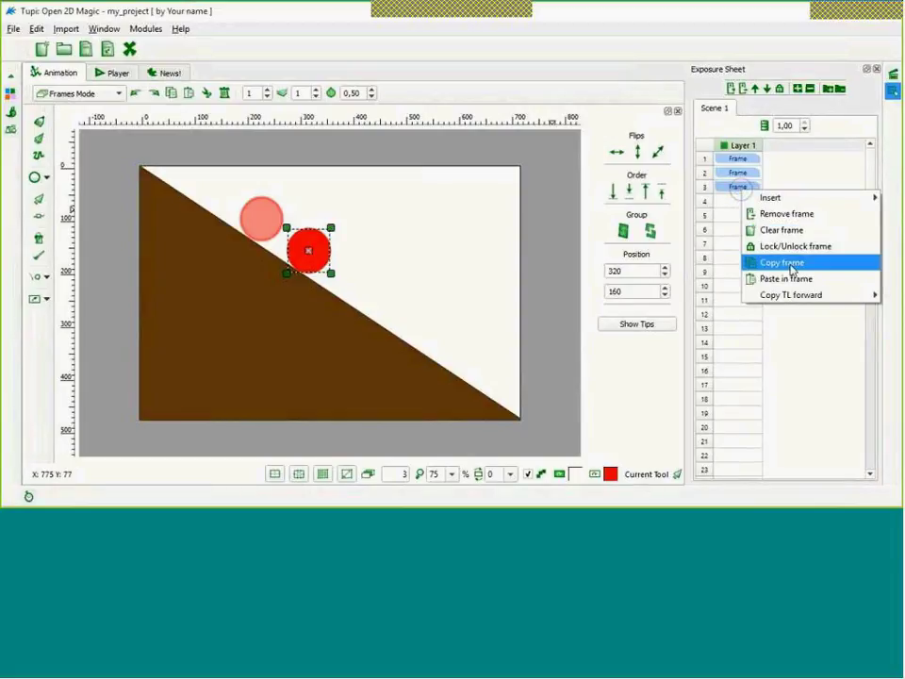
{"action": "left_click", "coordinate": [789, 263]}
{"action": "right_click", "coordinate": [746, 201]}
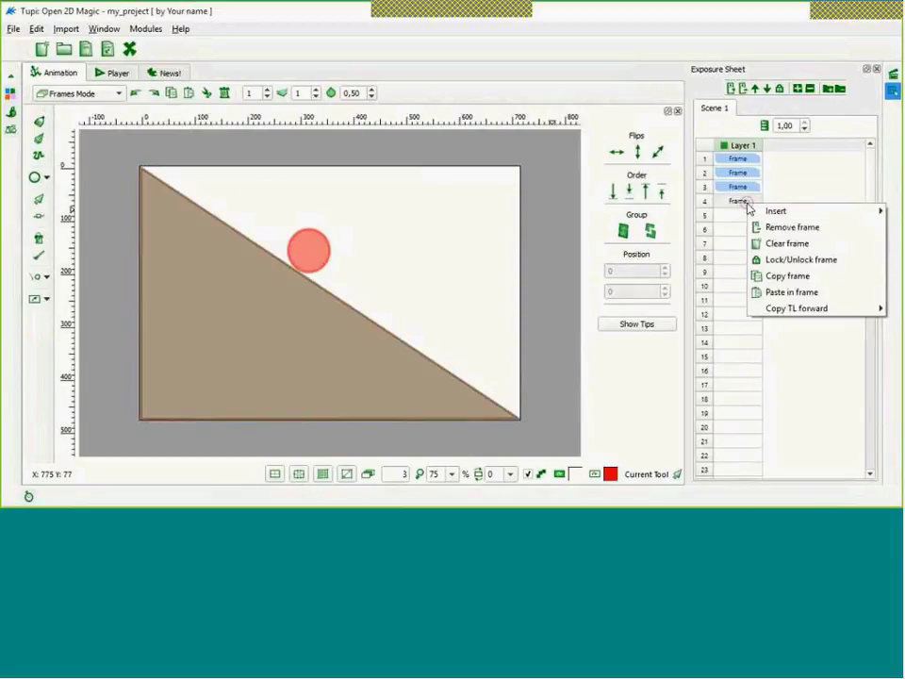
{"action": "left_click", "coordinate": [787, 293]}
{"action": "left_click_drag", "start_coordinate": [314, 256], "coordinate": [359, 288]}
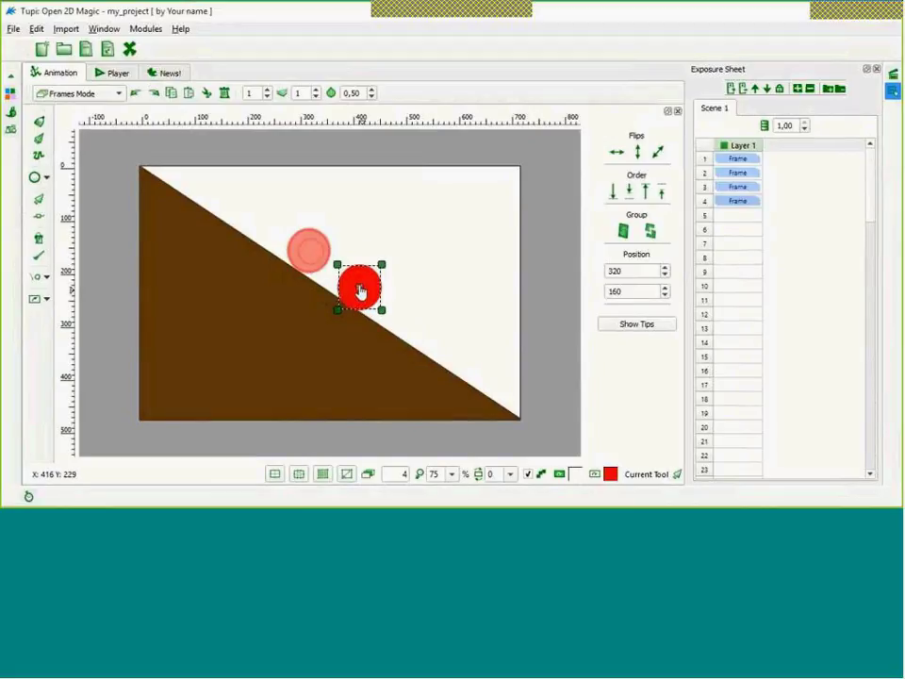
- Copy frame 4 into frame 5 and move its red circle down the slope to about X 515, Y 291
{"action": "left_click", "coordinate": [729, 204]}
{"action": "right_click", "coordinate": [728, 213]}
{"action": "key", "text": "Escape"}
{"action": "left_click", "coordinate": [744, 215]}
{"action": "right_click", "coordinate": [745, 215]}
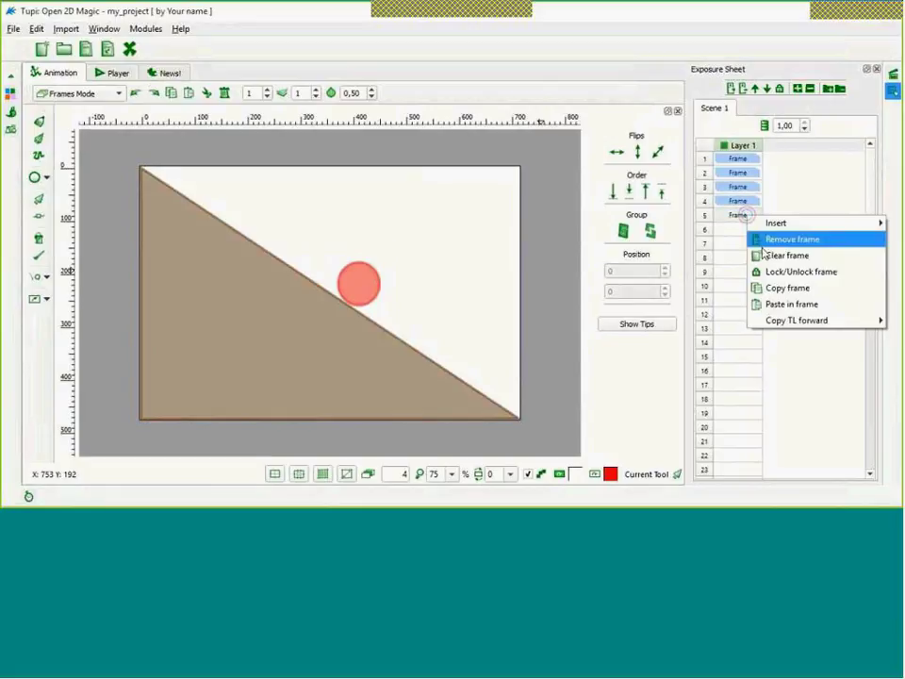
{"action": "left_click", "coordinate": [798, 304]}
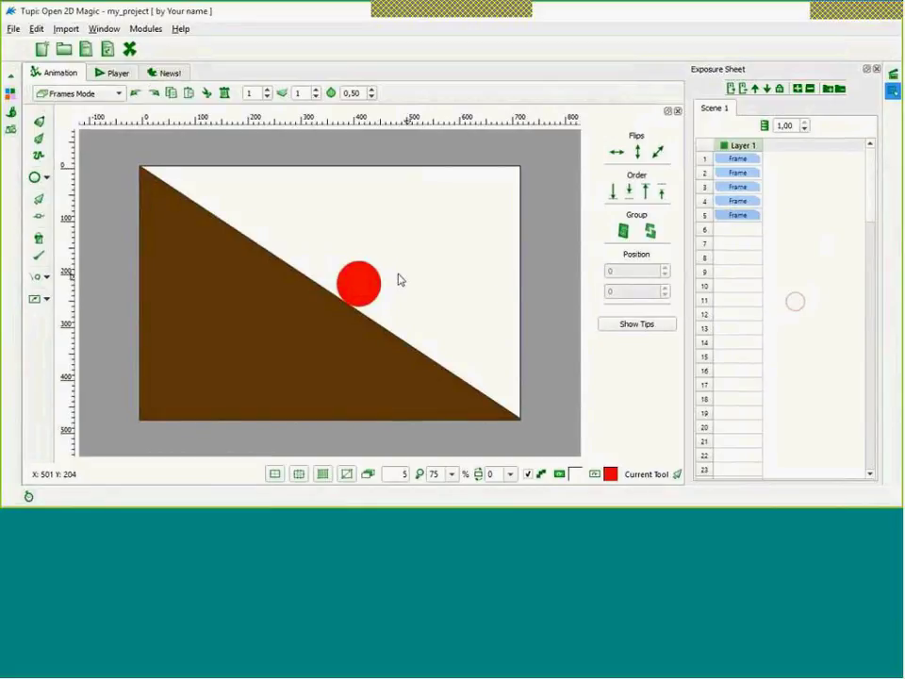
{"action": "left_click", "coordinate": [359, 289]}
{"action": "left_click_drag", "start_coordinate": [359, 289], "coordinate": [413, 327]}
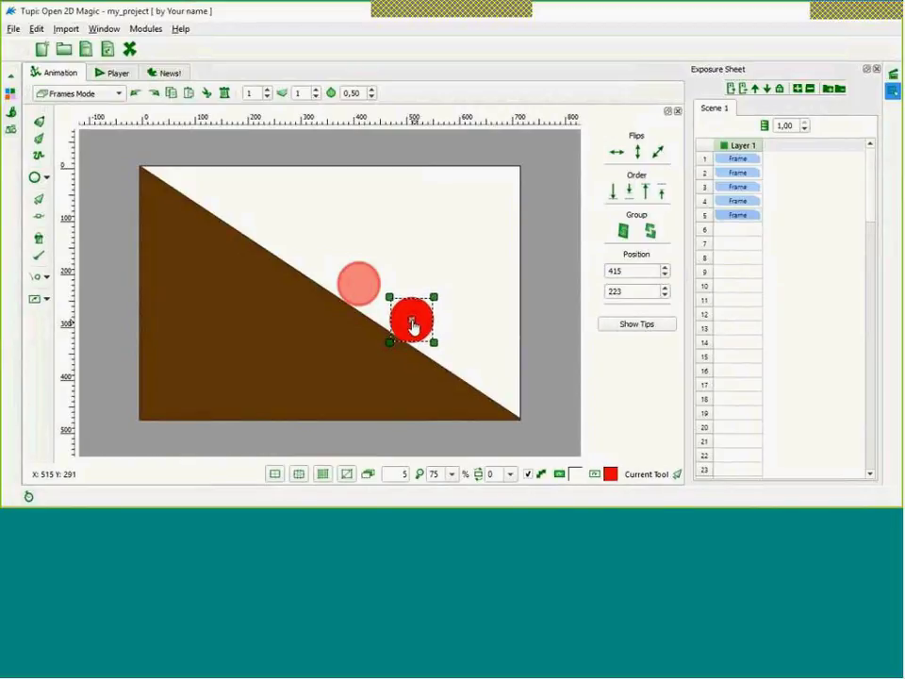
- Copy frame 5 into frame 6 and move its red circle near the foot of the slope, about X 623, Y 364
{"action": "right_click", "coordinate": [738, 215]}
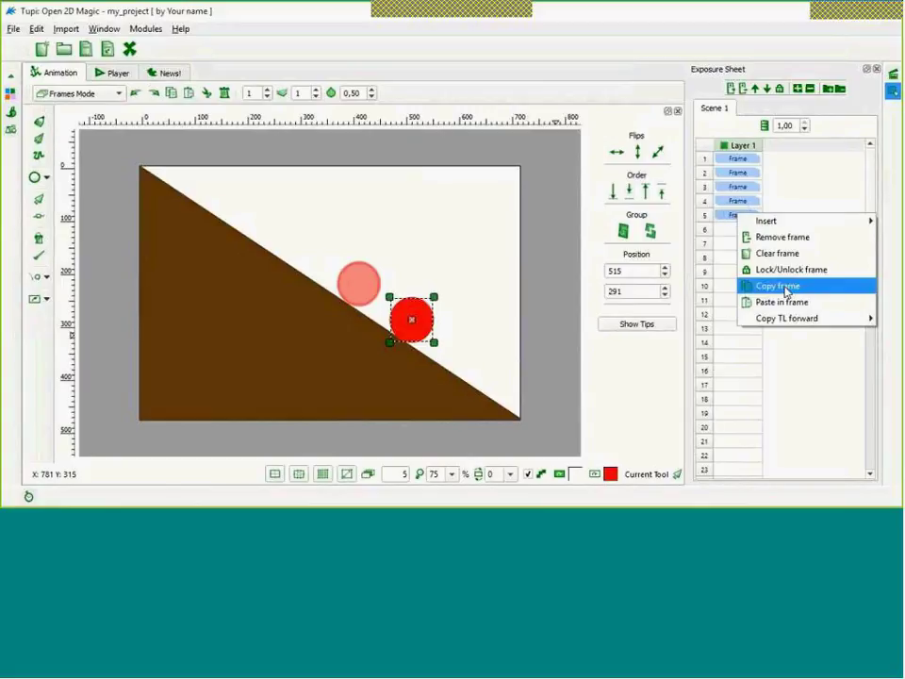
{"action": "left_click", "coordinate": [781, 286]}
{"action": "right_click", "coordinate": [734, 230]}
{"action": "left_click", "coordinate": [775, 321]}
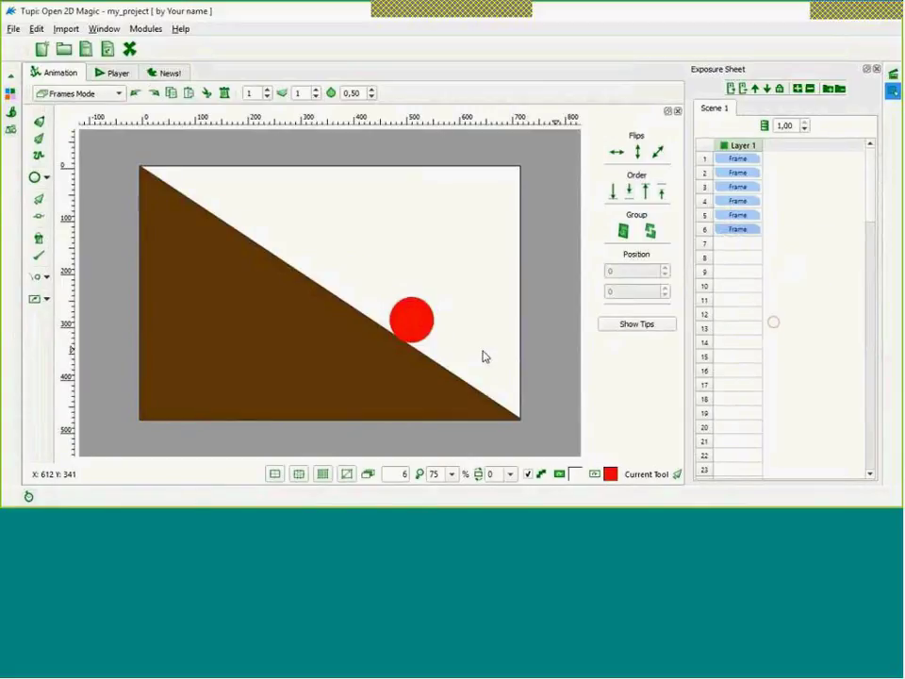
{"action": "left_click", "coordinate": [414, 320]}
{"action": "left_click_drag", "start_coordinate": [414, 324], "coordinate": [471, 364]}
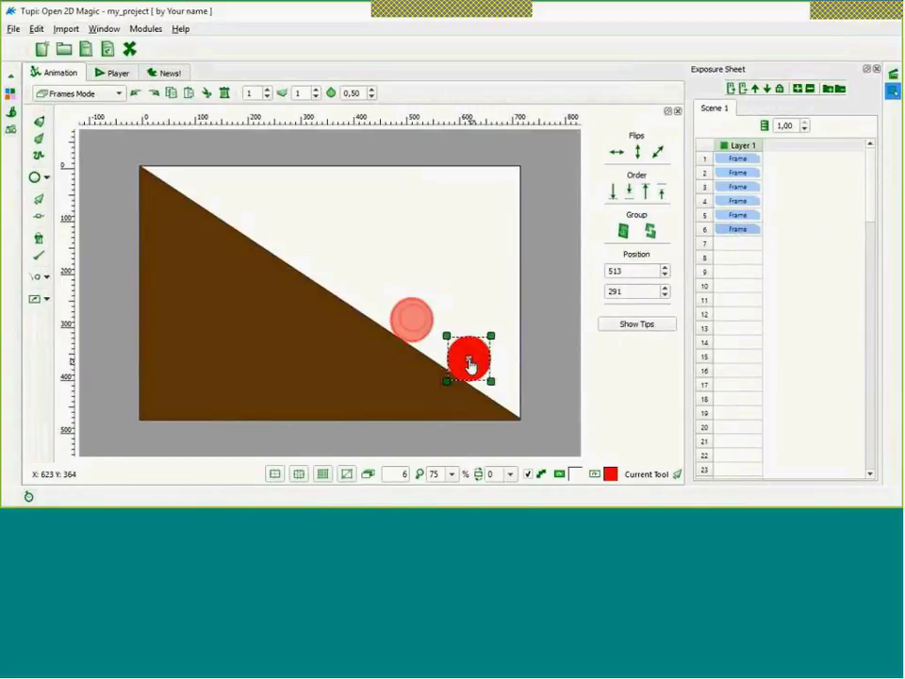
{"action": "left_click", "coordinate": [464, 279]}
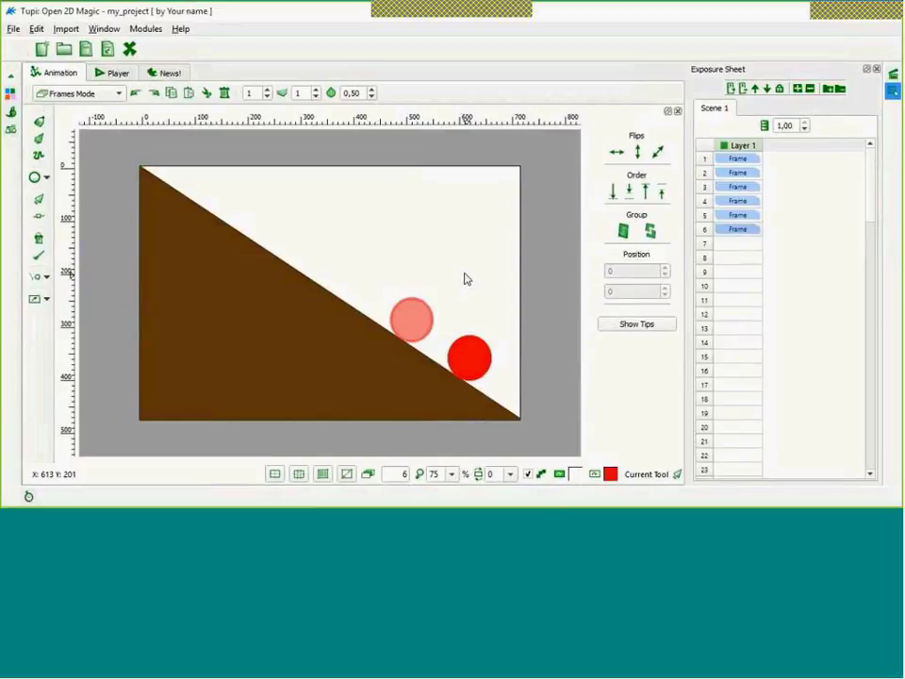
- Show the Time Line to view the frames of Layer 1, and hide it again
{"action": "left_click", "coordinate": [737, 229]}
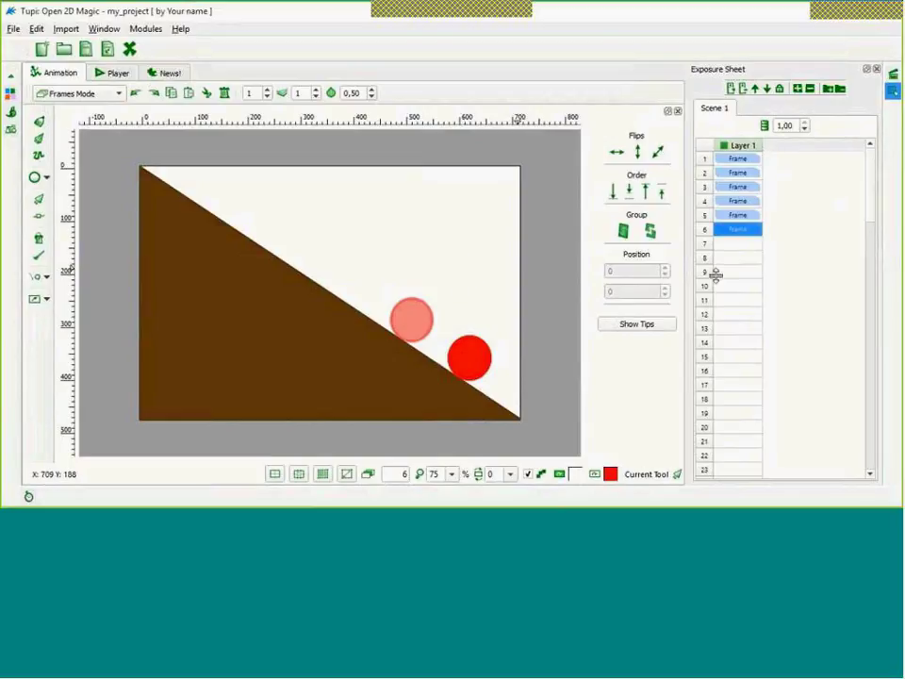
{"action": "left_click", "coordinate": [100, 29]}
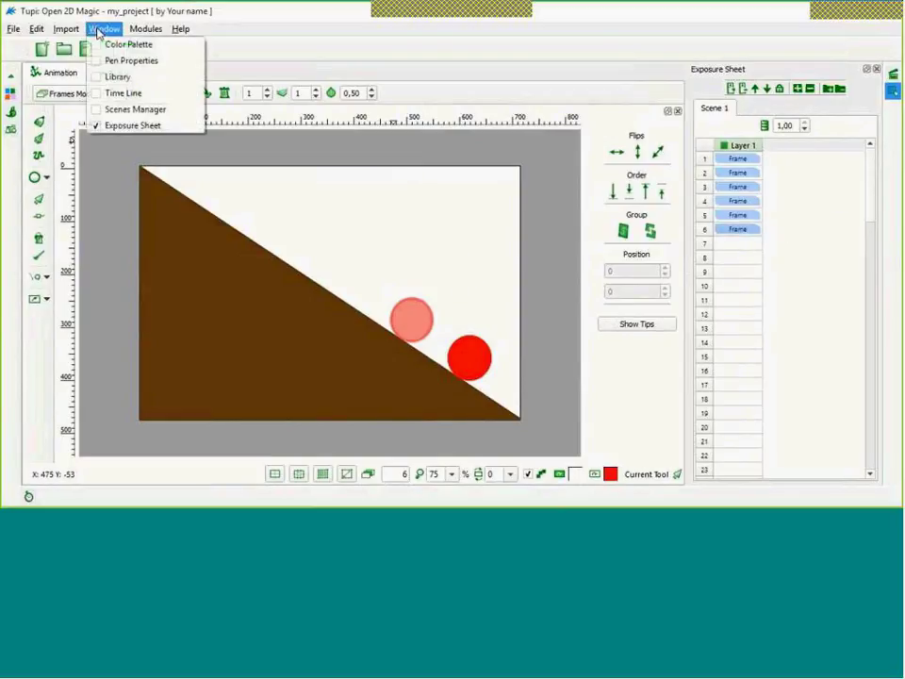
{"action": "left_click", "coordinate": [99, 95]}
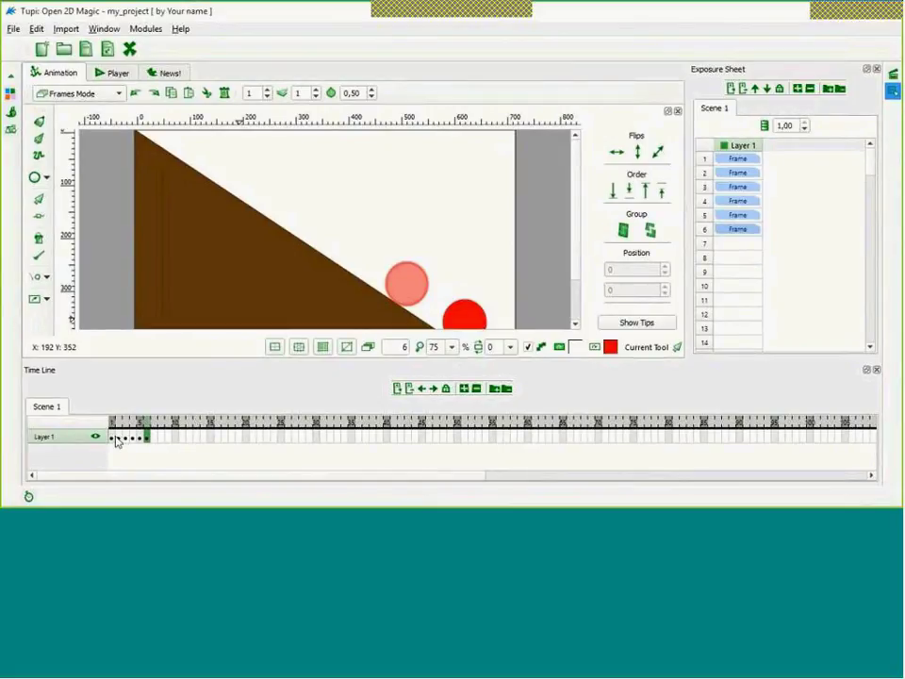
{"action": "left_click", "coordinate": [118, 35]}
{"action": "left_click", "coordinate": [125, 93]}
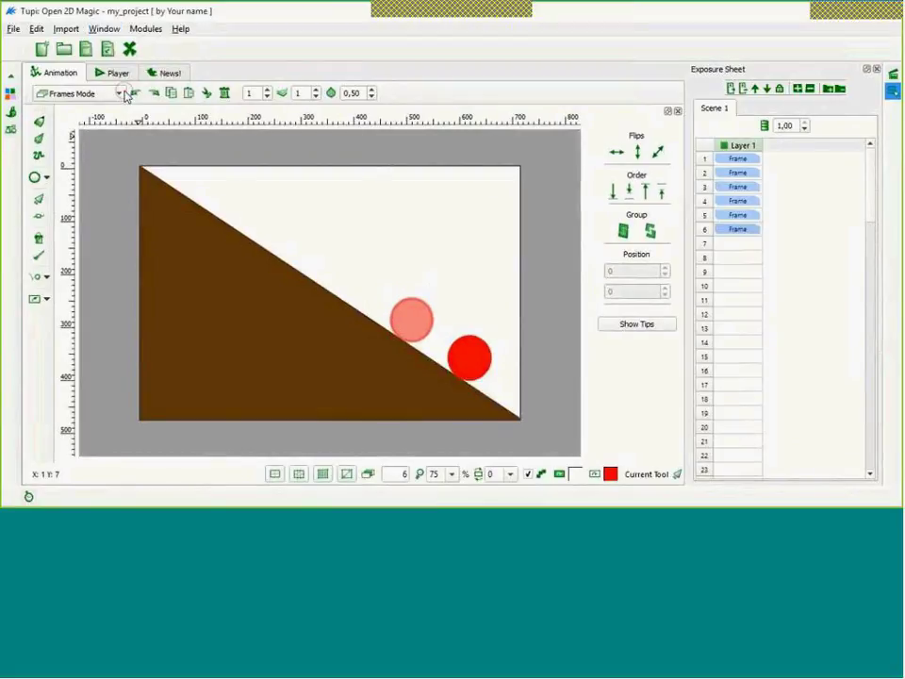
- Play the scene preview of the rolling ball and return to the animation workspace
{"action": "left_click", "coordinate": [117, 77]}
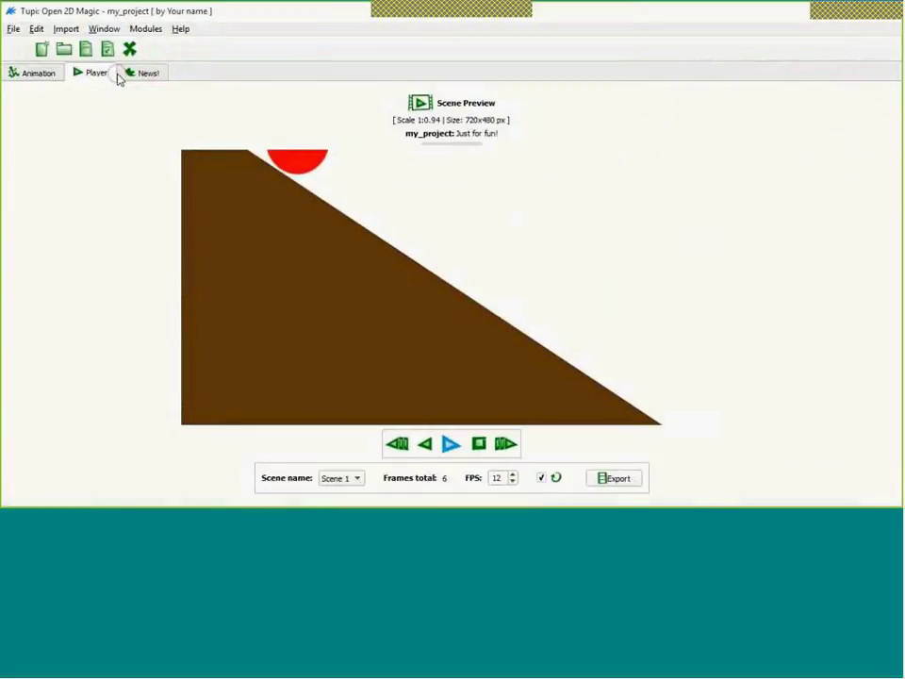
{"action": "left_click", "coordinate": [450, 445]}
{"action": "left_click", "coordinate": [38, 77]}
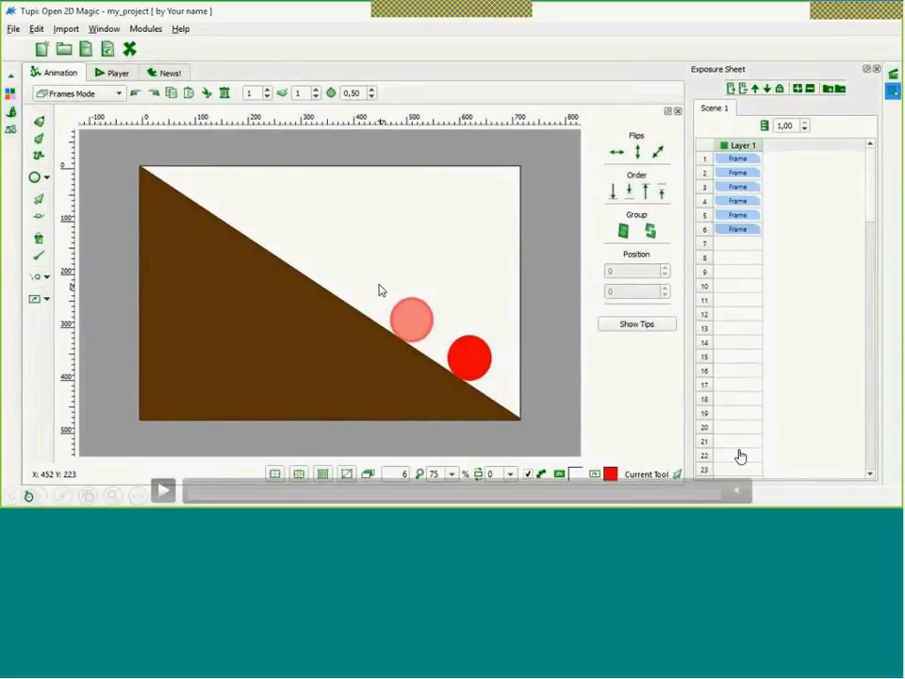
- Create a new project named my_project with dimensions of 720 by 480 and 12 FPS
{"action": "left_click", "coordinate": [495, 406]}
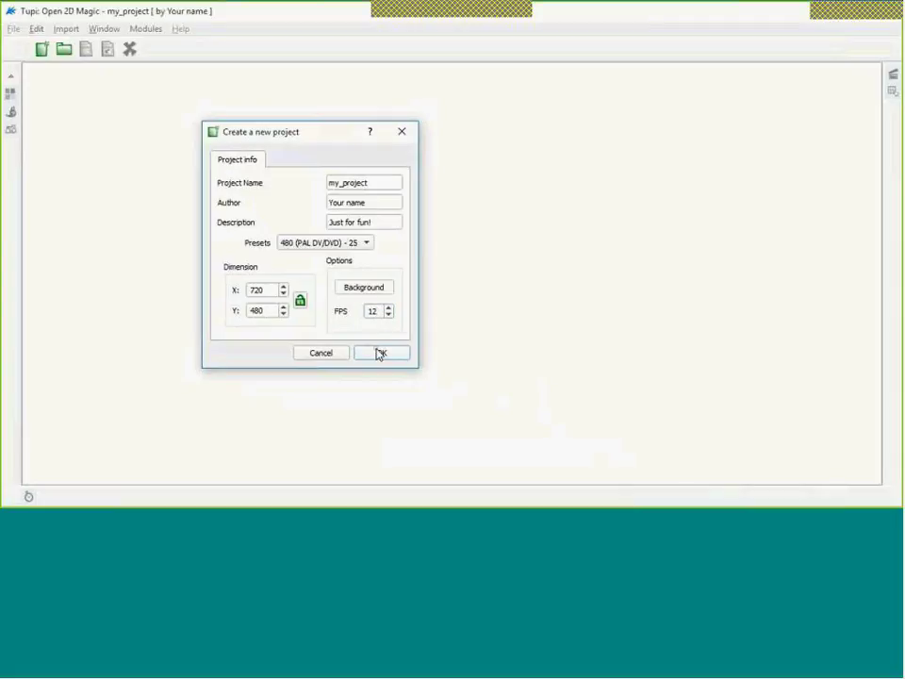
{"action": "left_click", "coordinate": [379, 352]}
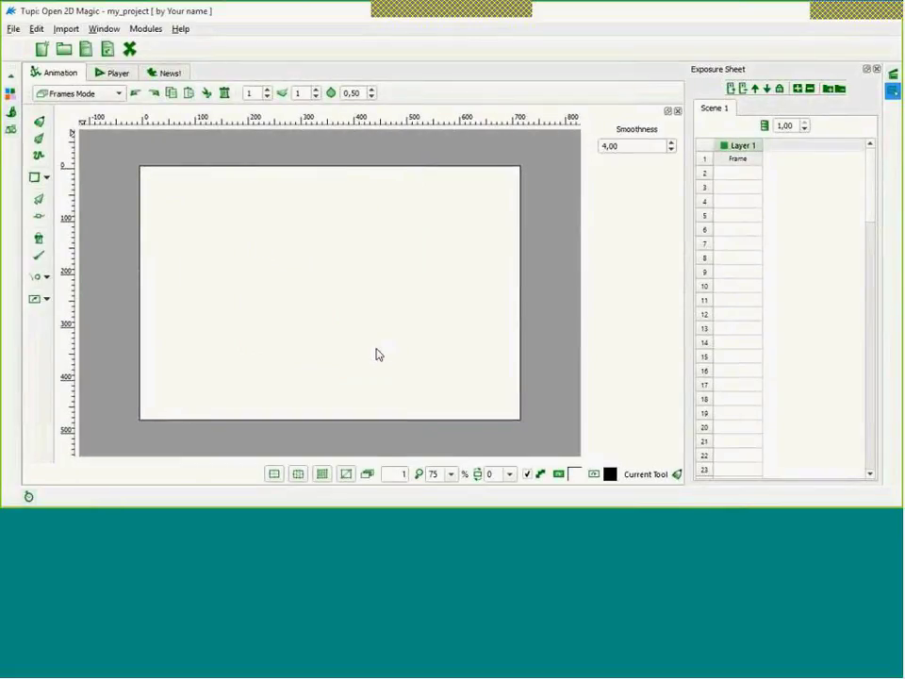
- Look through the available shape tools and the tools in the last drawing tool group without choosing any
{"action": "left_click", "coordinate": [45, 179]}
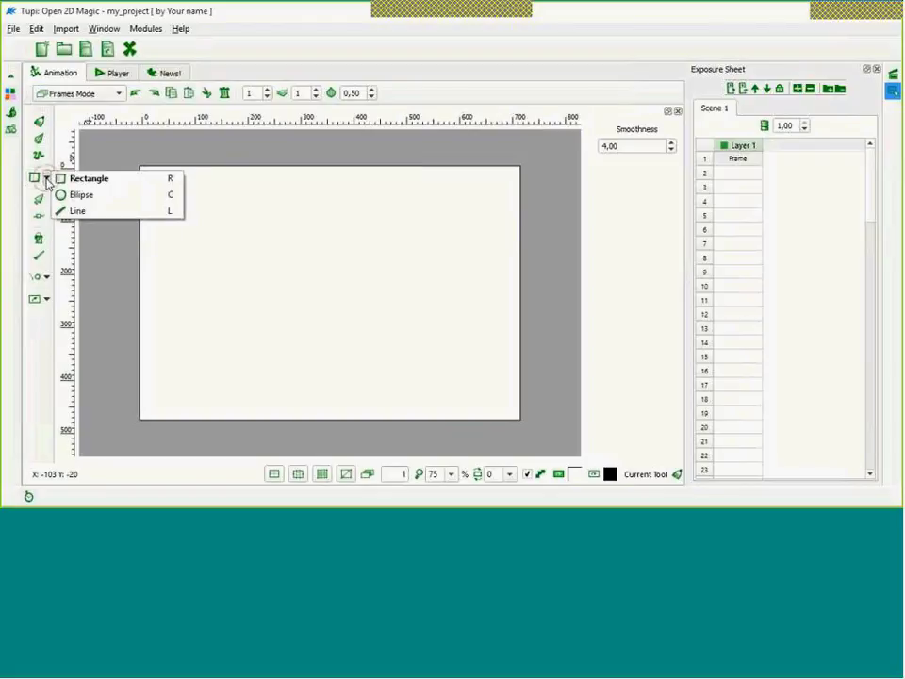
{"action": "left_click", "coordinate": [45, 179]}
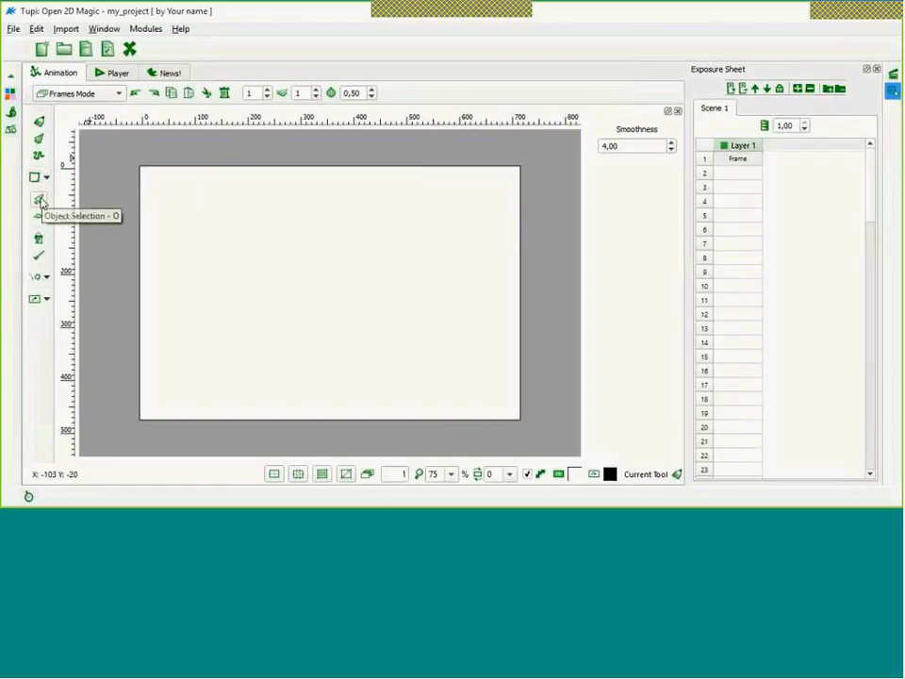
{"action": "left_click", "coordinate": [46, 299]}
{"action": "left_click", "coordinate": [47, 301]}
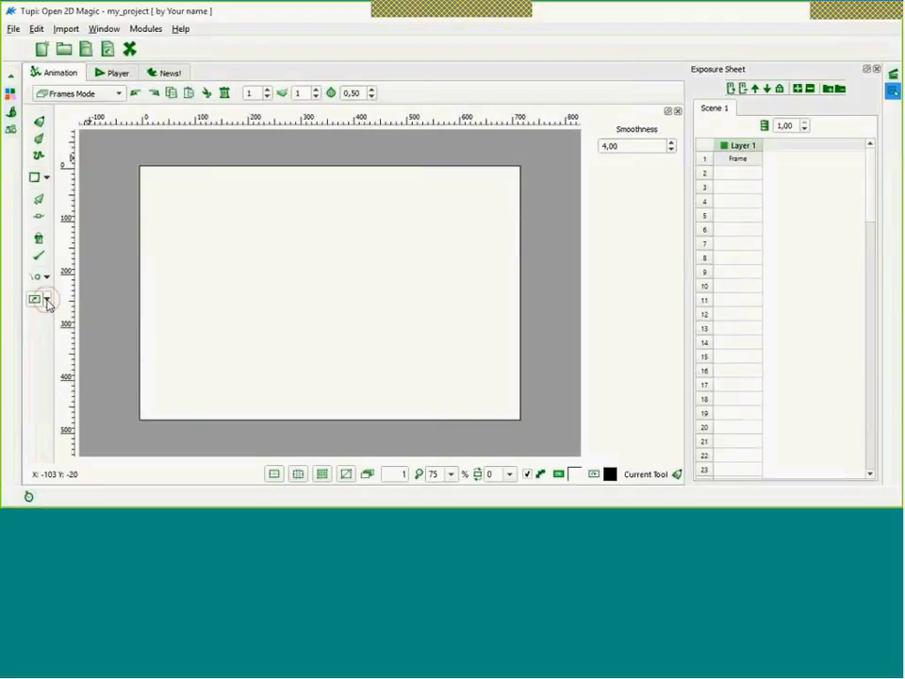
- Show and hide the Color Palette, Pen Properties and Library in turn to examine their options
{"action": "left_click", "coordinate": [10, 94]}
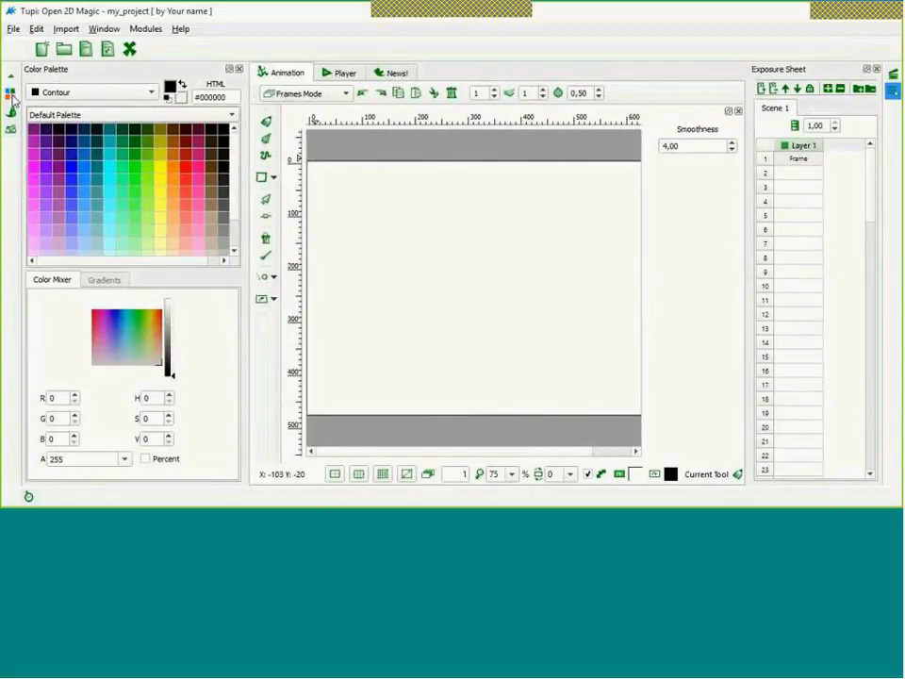
{"action": "left_click", "coordinate": [10, 94]}
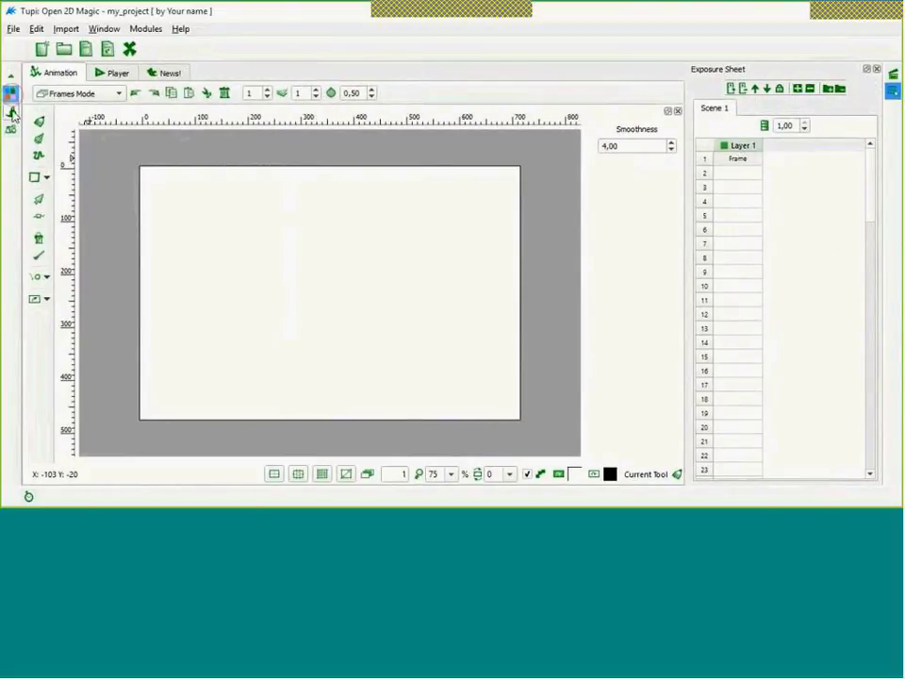
{"action": "left_click", "coordinate": [12, 112]}
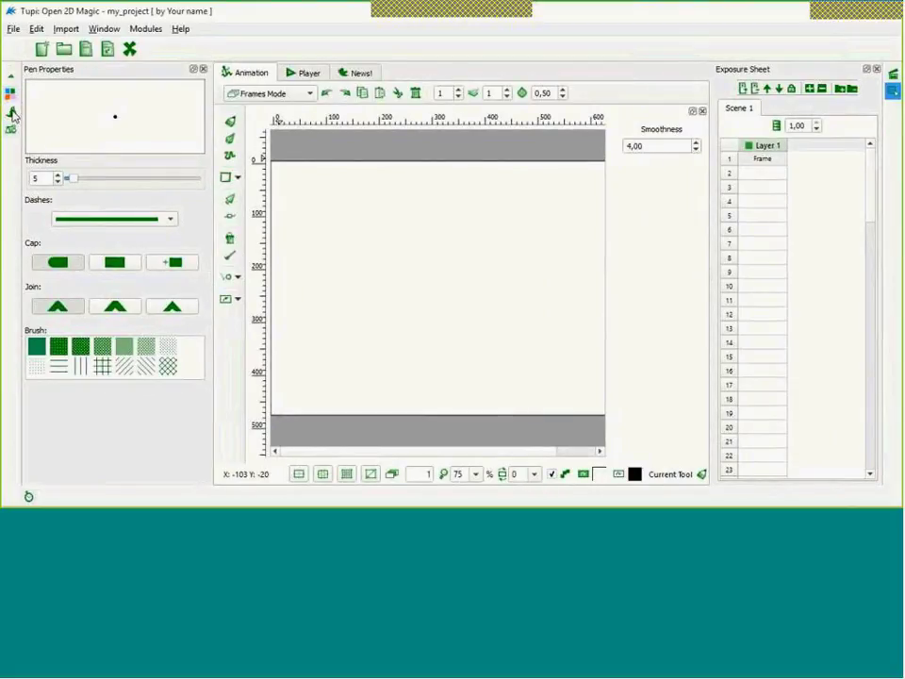
{"action": "left_click", "coordinate": [12, 112]}
{"action": "left_click", "coordinate": [11, 94]}
{"action": "left_click", "coordinate": [10, 130]}
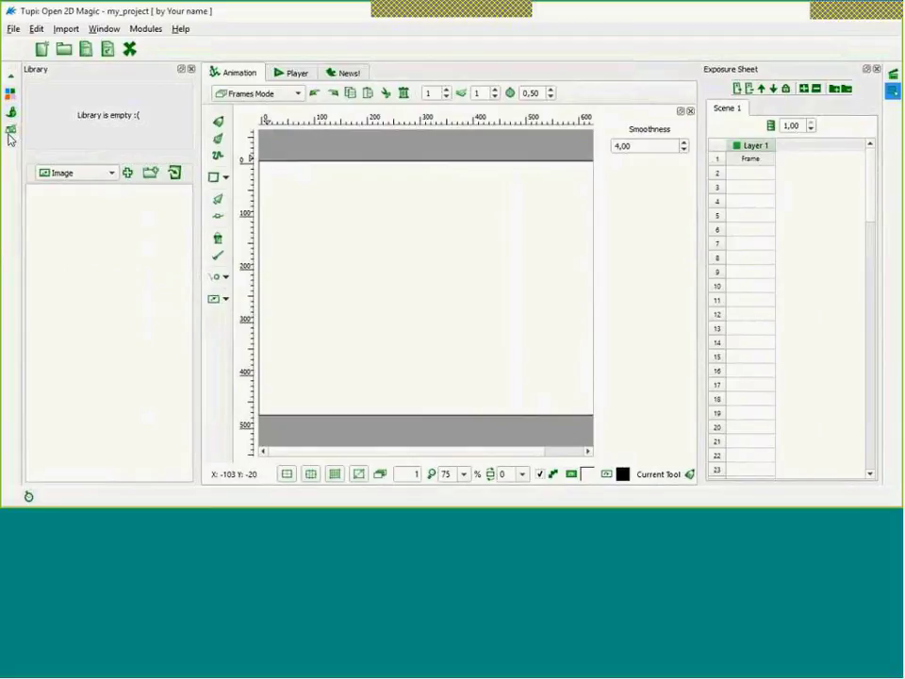
{"action": "left_click", "coordinate": [11, 131]}
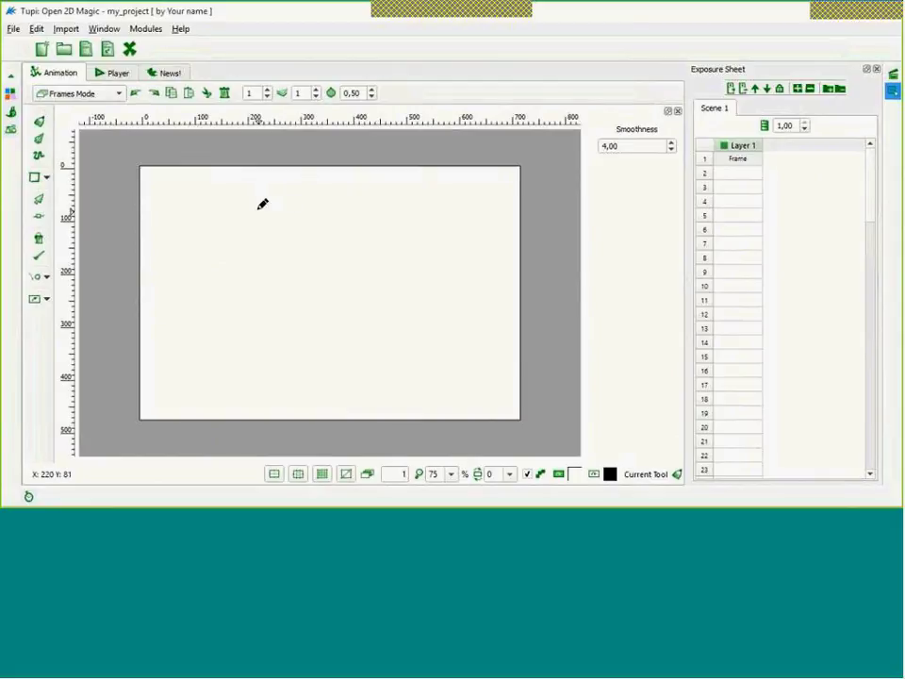
- Draw a brown (#603913) line with the Line tool from the canvas's upper-left corner diagonally to its lower-right corner in frame 1
{"action": "left_click", "coordinate": [47, 177]}
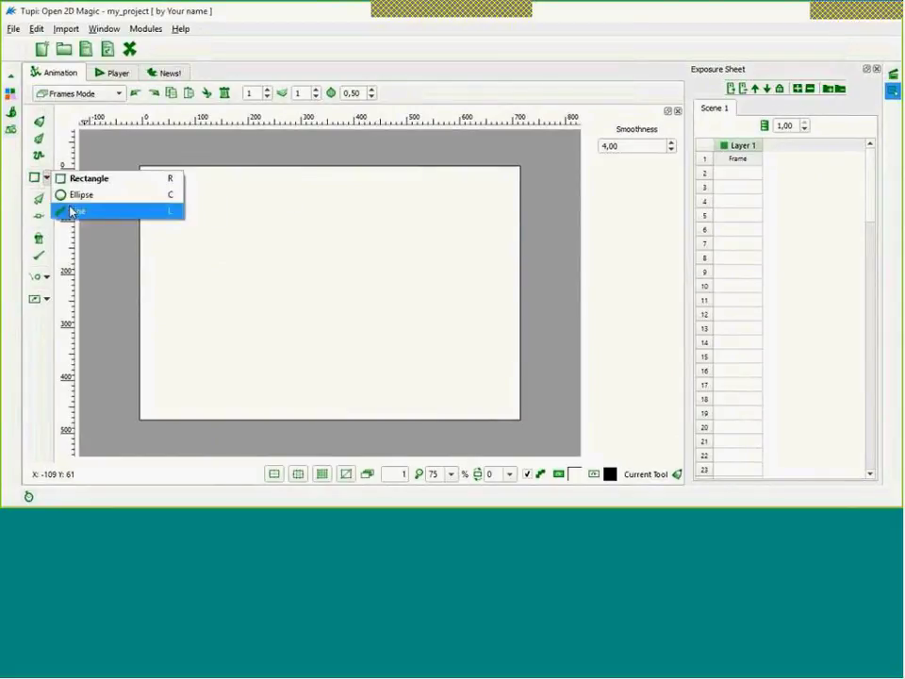
{"action": "left_click", "coordinate": [75, 210]}
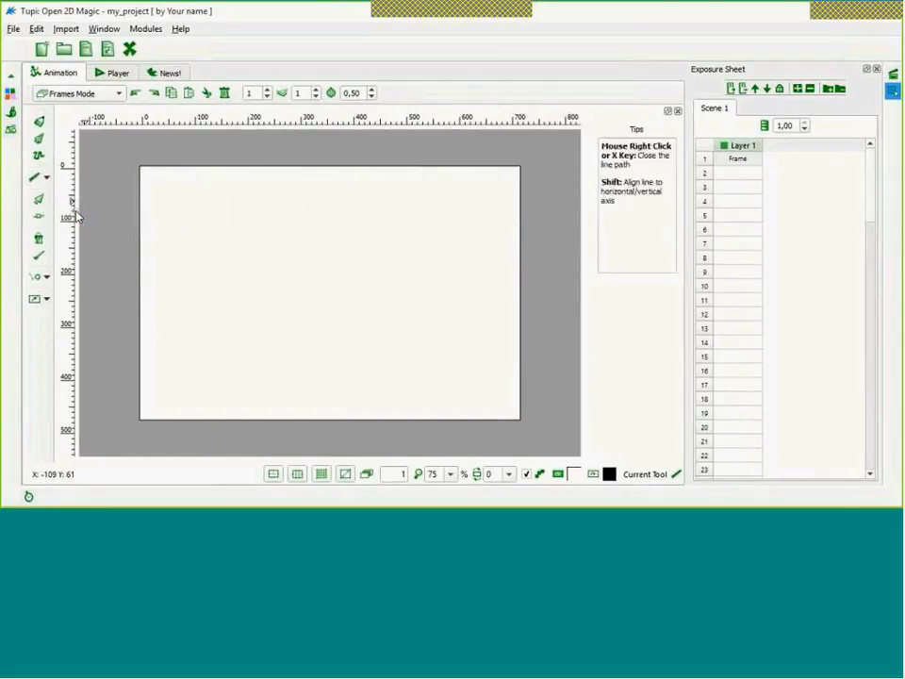
{"action": "left_click", "coordinate": [10, 94]}
{"action": "left_click", "coordinate": [210, 169]}
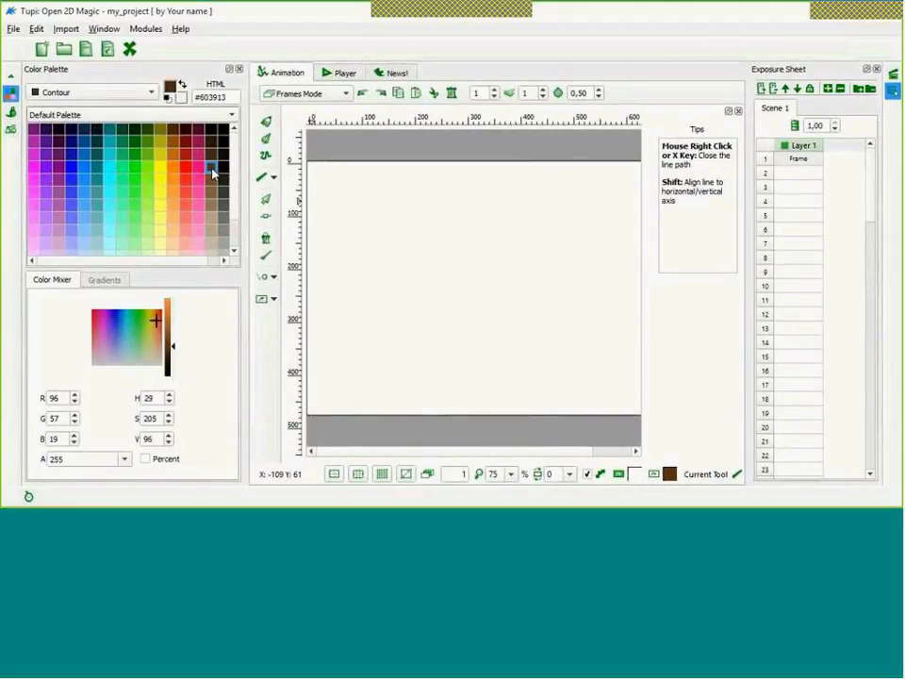
{"action": "left_click", "coordinate": [10, 94]}
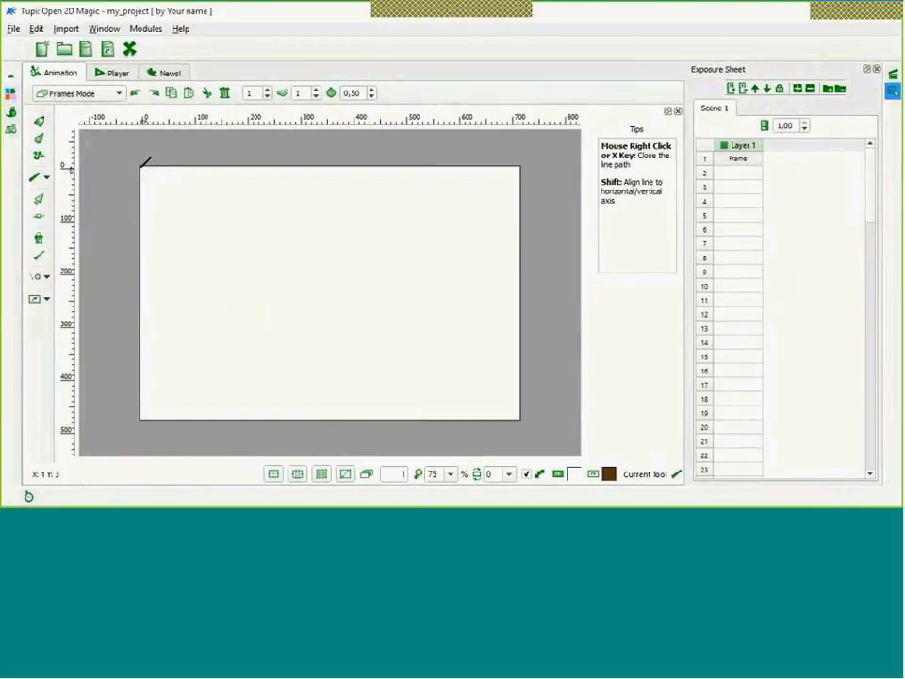
{"action": "left_click", "coordinate": [141, 167]}
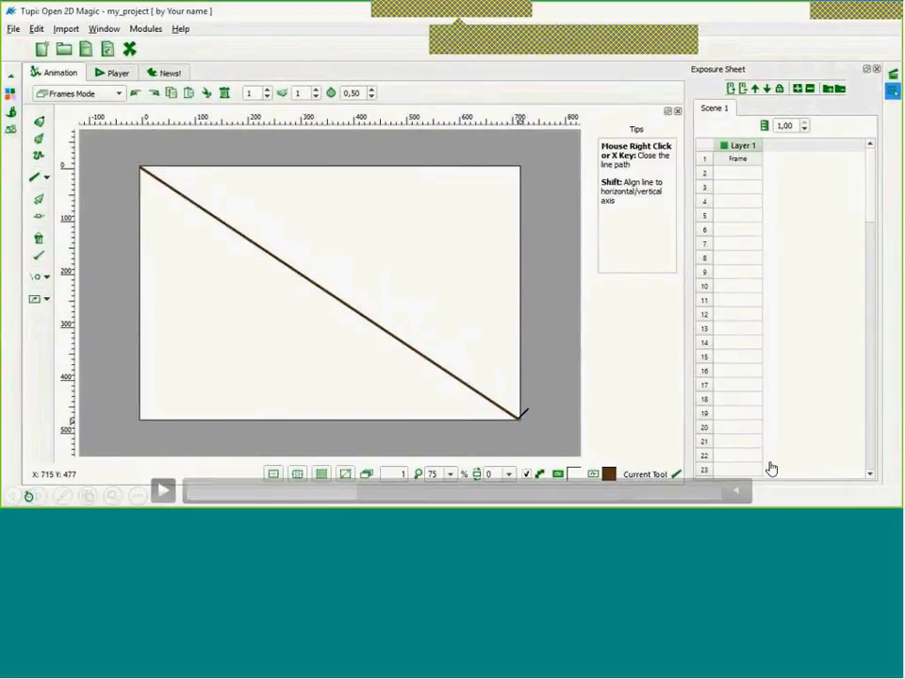
{"action": "left_click", "coordinate": [518, 417]}
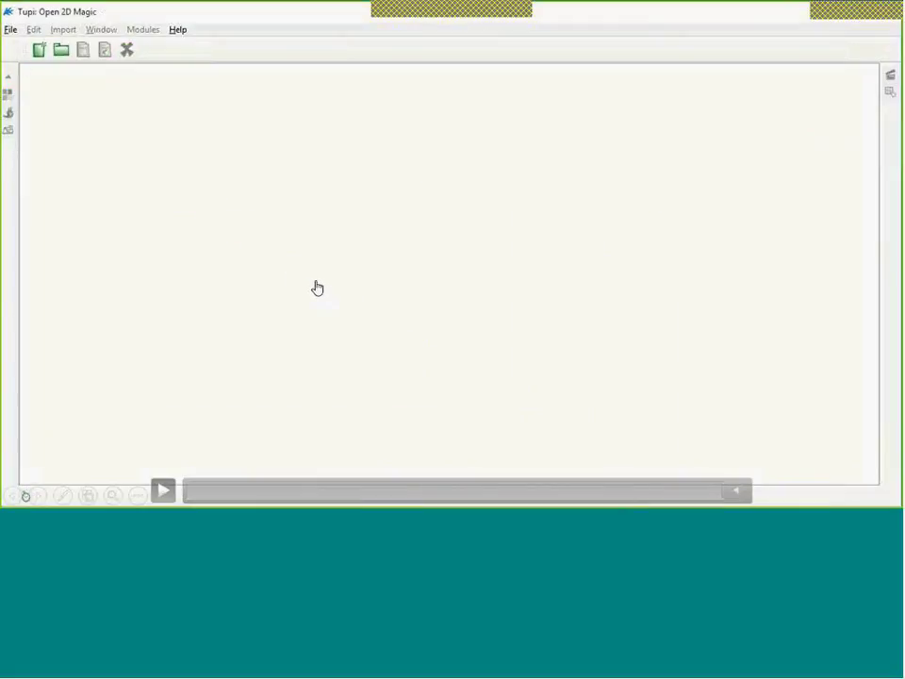
- Play the embedded demo clip and skip ahead from the project creation to the prompt for resizing the imported image
{"action": "left_click", "coordinate": [163, 489]}
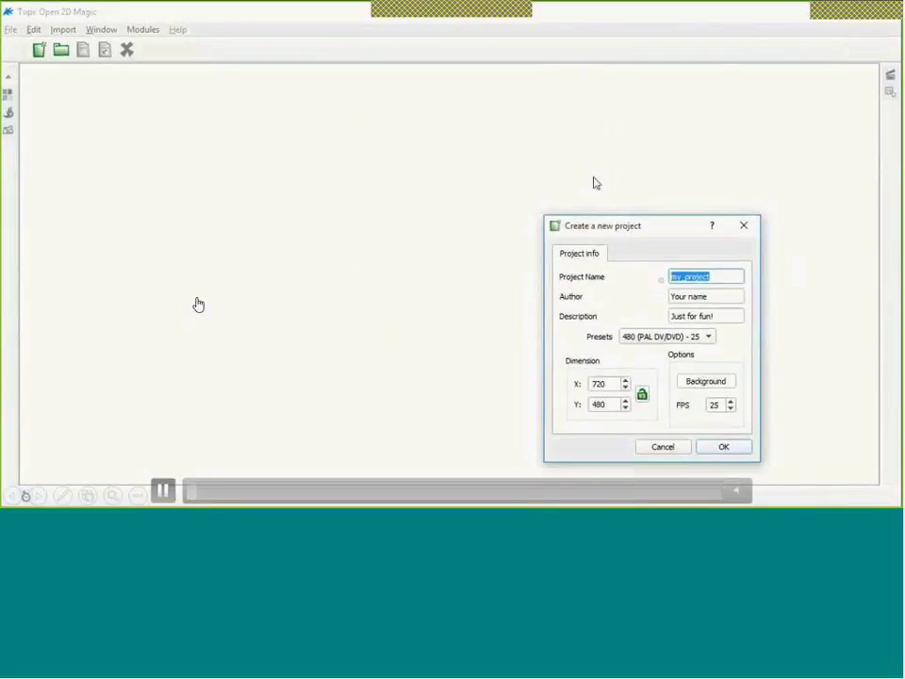
{"action": "left_click", "coordinate": [258, 490]}
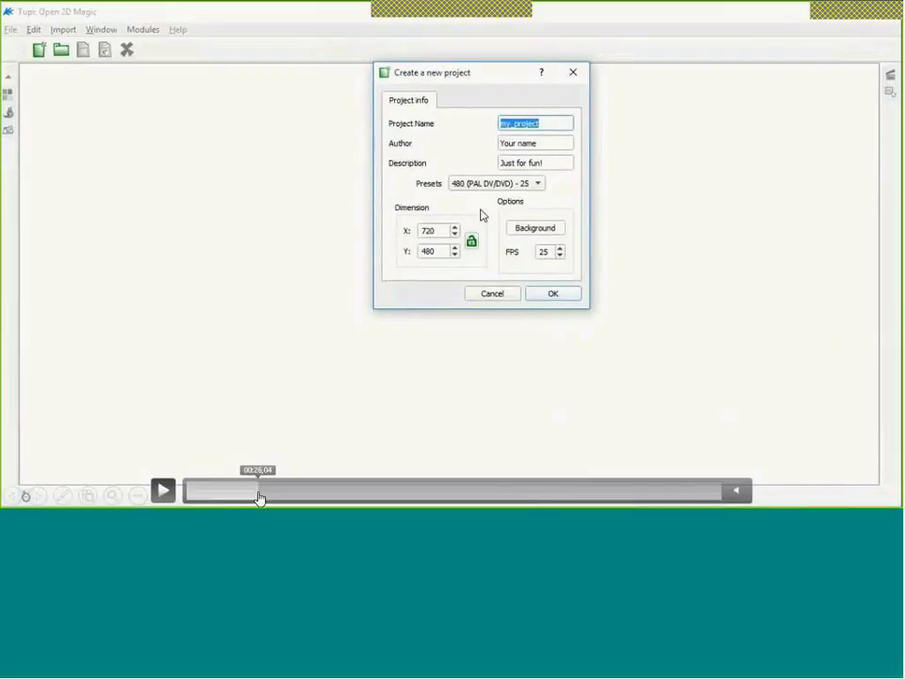
{"action": "key", "text": "space"}
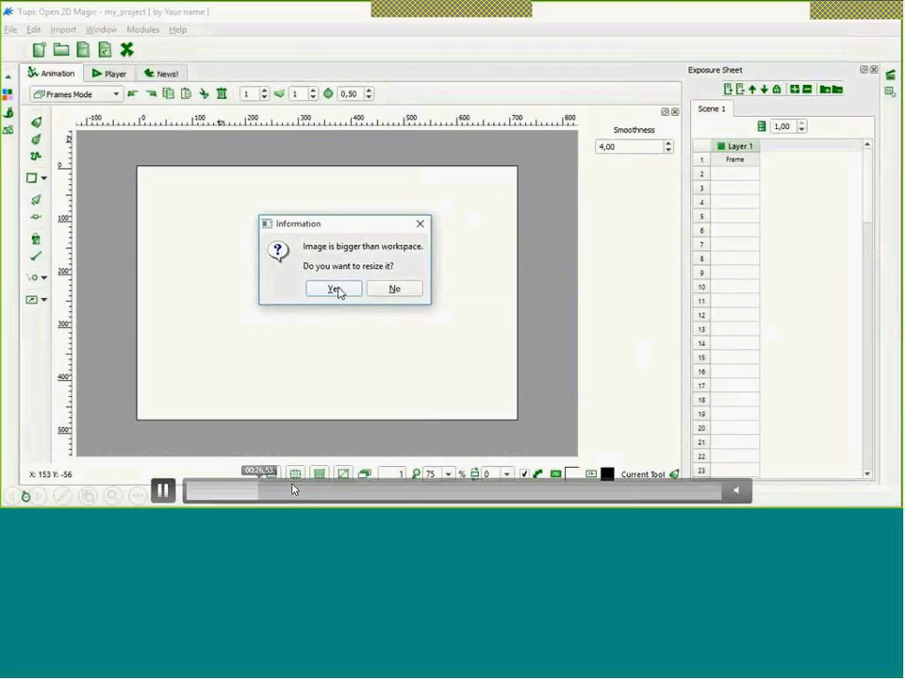
{"action": "left_click", "coordinate": [292, 489]}
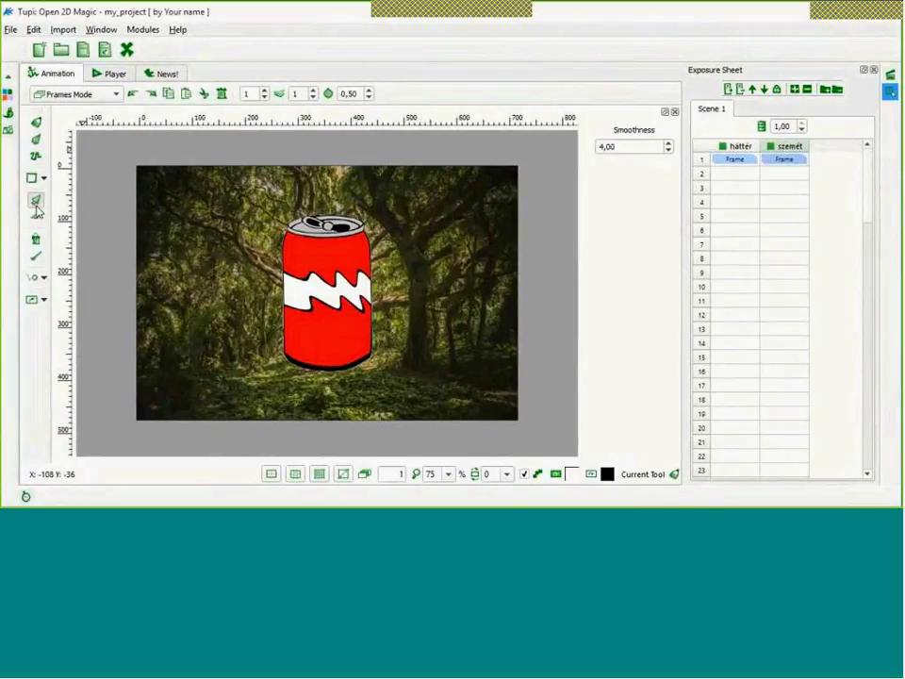
- Shrink the can in frame 1 of the szemét layer, rotate it onto its side and move it beyond the canvas's right edge, about X 733, Y 251
{"action": "left_click_drag", "start_coordinate": [366, 362], "coordinate": [317, 274]}
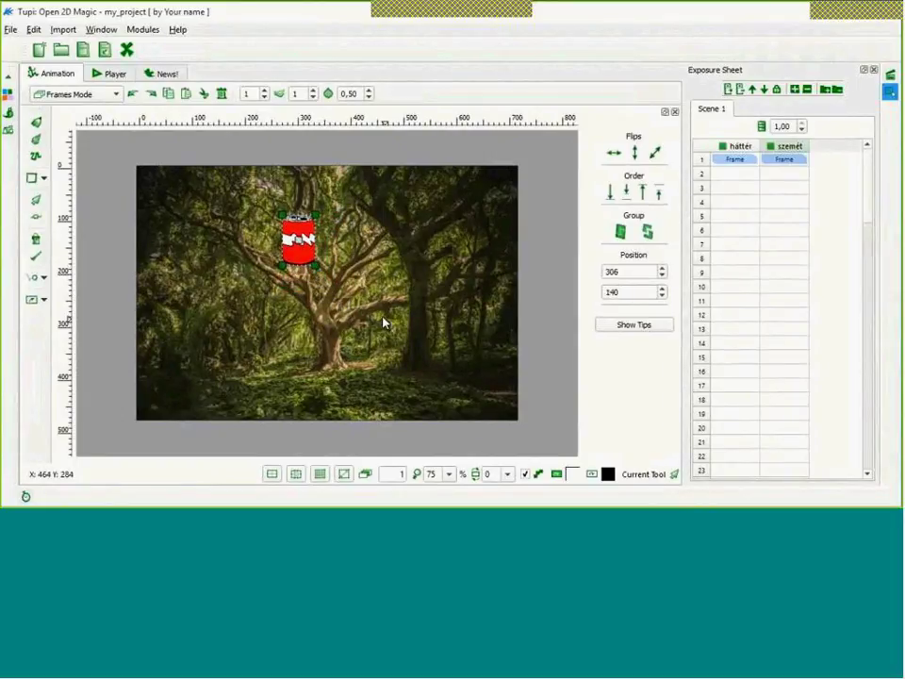
{"action": "left_click", "coordinate": [300, 247]}
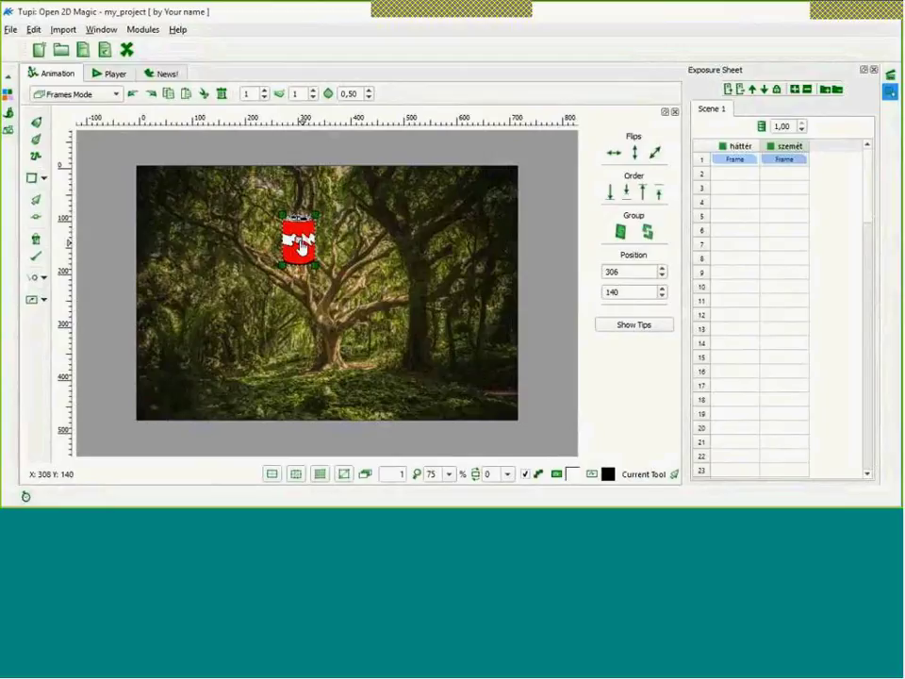
{"action": "left_click_drag", "start_coordinate": [299, 247], "coordinate": [476, 303]}
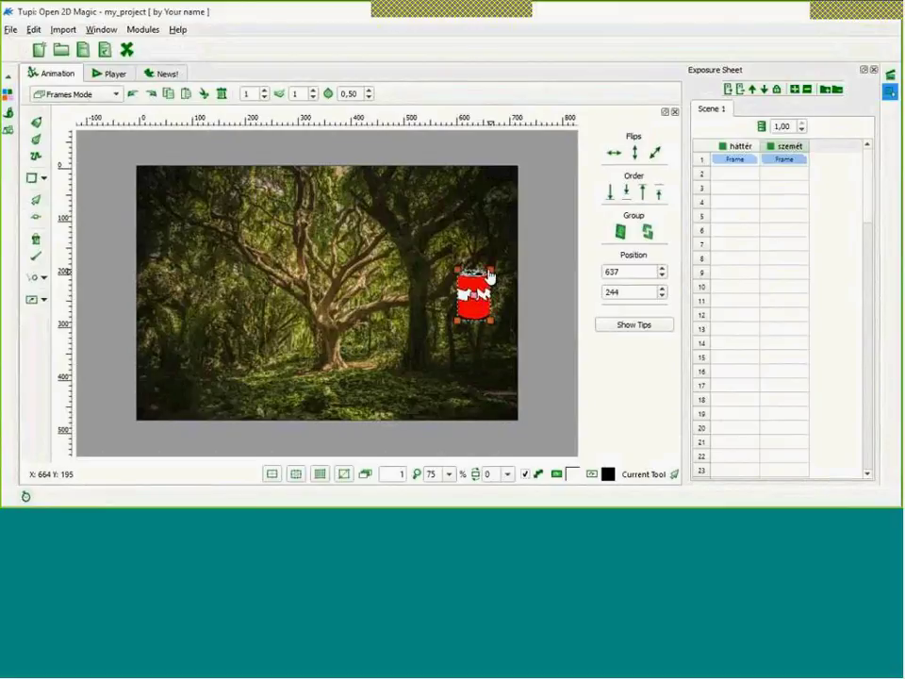
{"action": "left_click_drag", "start_coordinate": [490, 276], "coordinate": [523, 302]}
{"action": "left_click", "coordinate": [479, 303]}
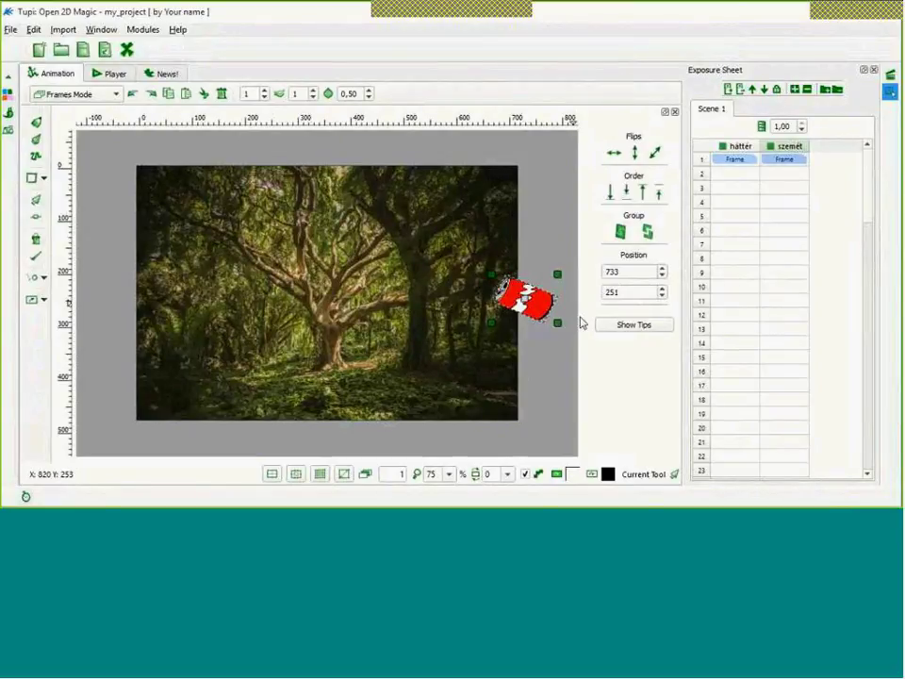
- Copy the can's frame 1 into frame 2 of the szemét layer, move the copy left to about X 647, Y 231 and rotate it slightly
{"action": "left_click", "coordinate": [785, 160]}
{"action": "left_click", "coordinate": [785, 177]}
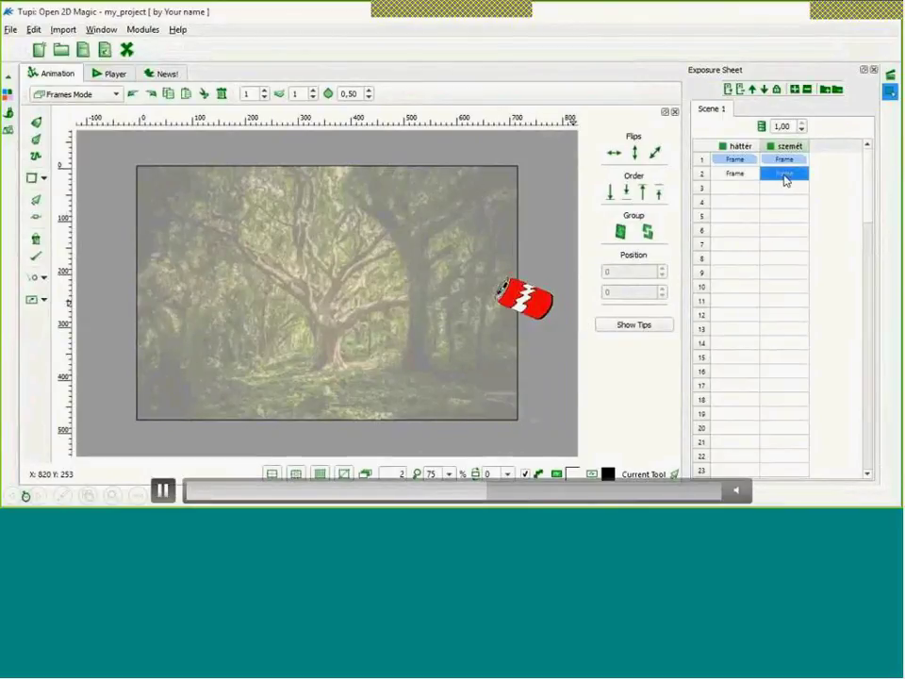
{"action": "left_click", "coordinate": [524, 300]}
{"action": "left_click_drag", "start_coordinate": [524, 300], "coordinate": [480, 293]}
{"action": "left_click", "coordinate": [511, 265]}
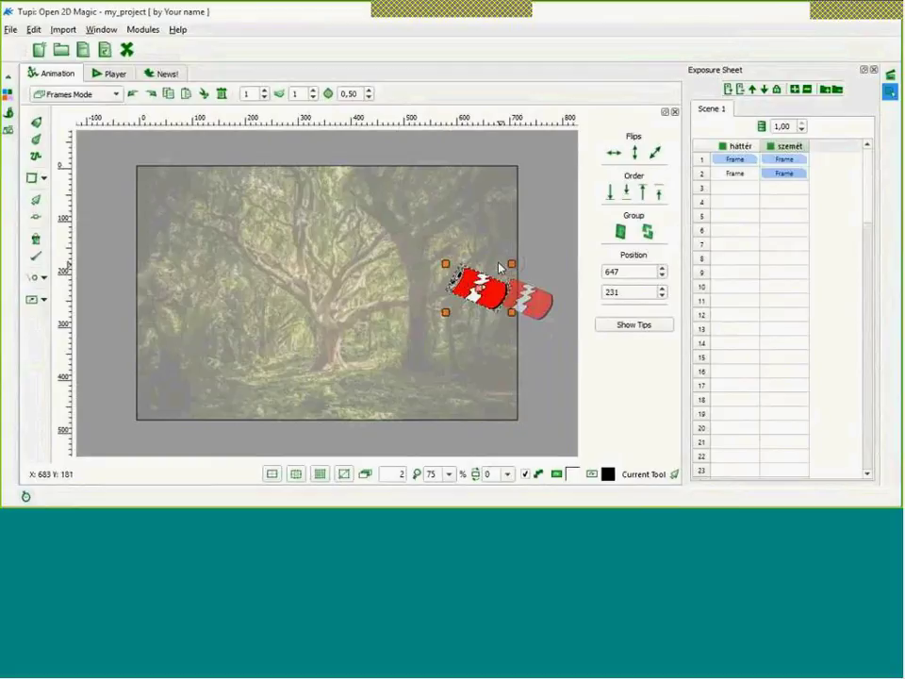
{"action": "mouse_move", "coordinate": [511, 266]}
{"action": "left_mouse_down"}
{"action": "mouse_move", "coordinate": [511, 259]}
{"action": "mouse_move", "coordinate": [502, 262]}
{"action": "left_mouse_up"}
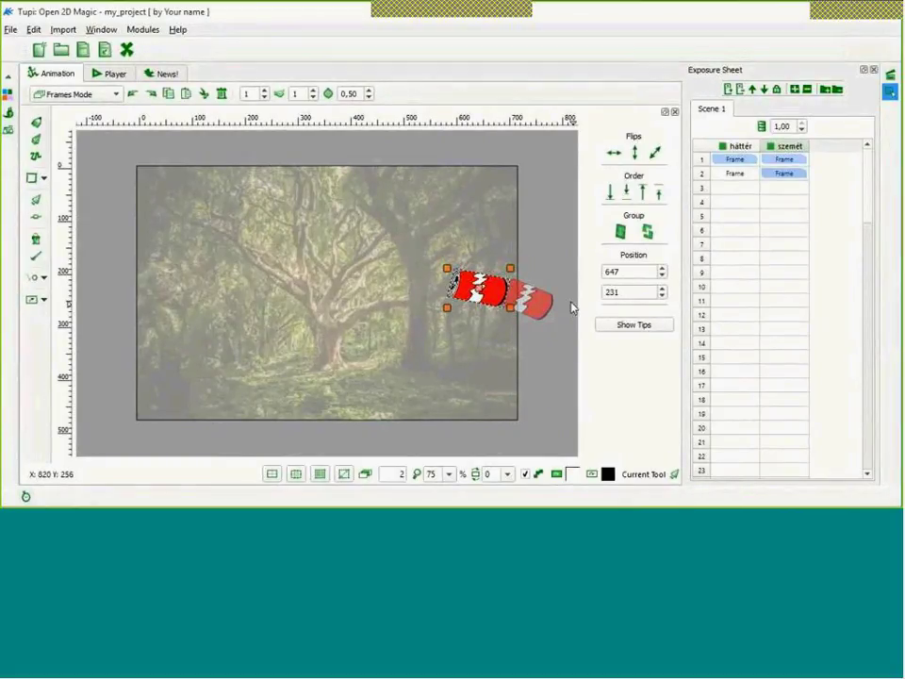
- Skip forward through the rest of the demo clip, covering the following can frames and the háttér layer's frames
{"action": "left_click", "coordinate": [564, 500]}
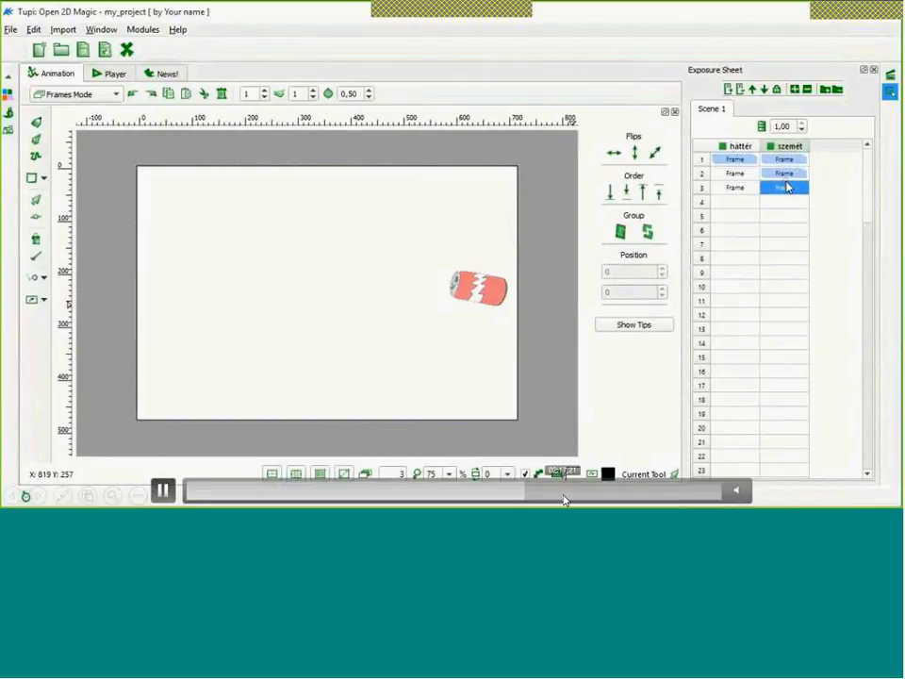
{"action": "left_click", "coordinate": [592, 498]}
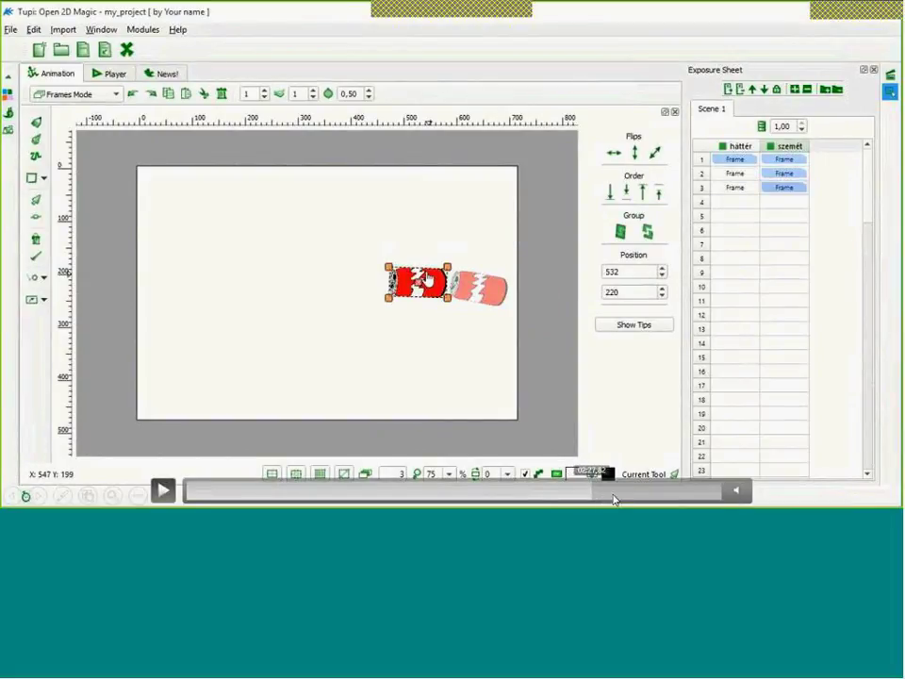
{"action": "left_click", "coordinate": [615, 498]}
{"action": "left_click", "coordinate": [619, 497]}
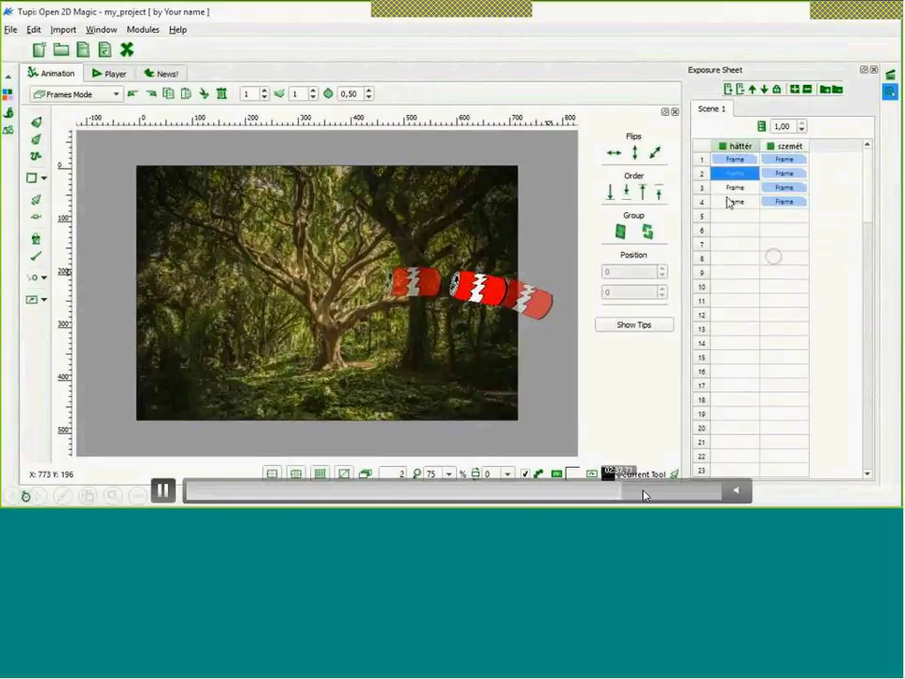
{"action": "left_click", "coordinate": [655, 493]}
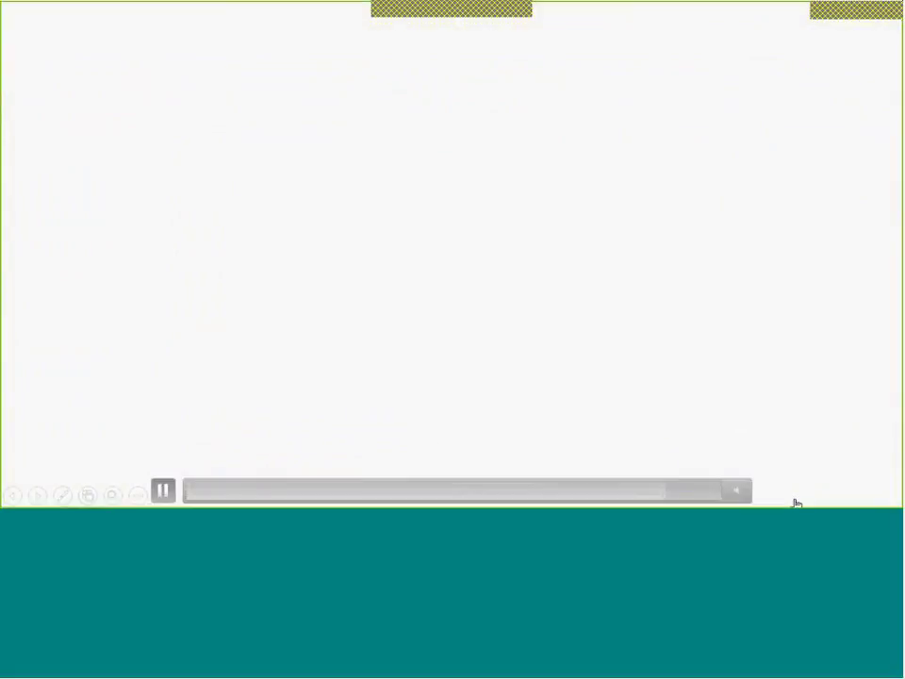
- Advance to the slide with the szemeteles project clip, start its playback and skip forward slightly
{"action": "left_click", "coordinate": [445, 342]}
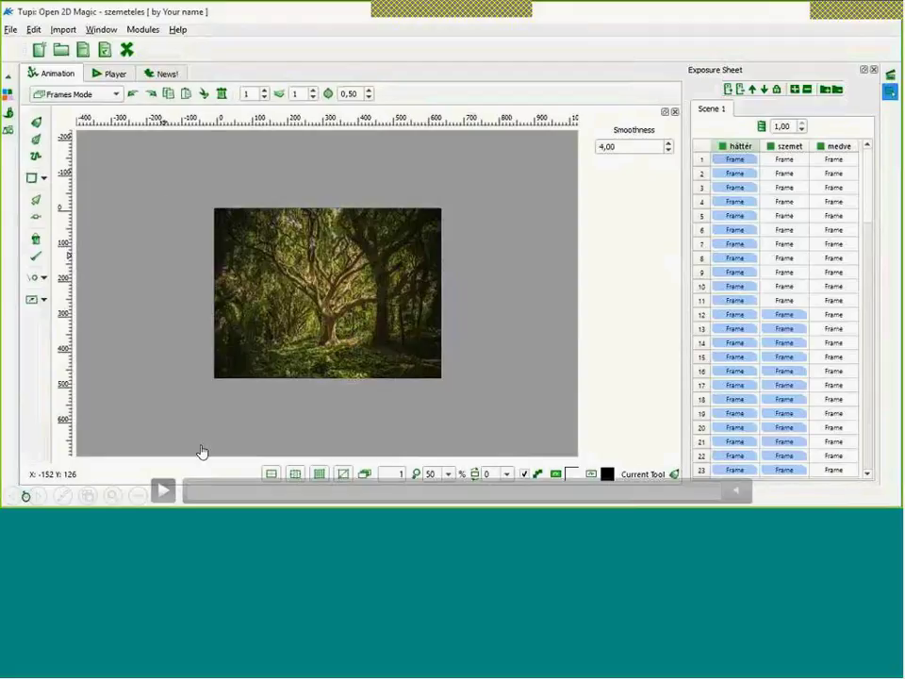
{"action": "left_click", "coordinate": [163, 491]}
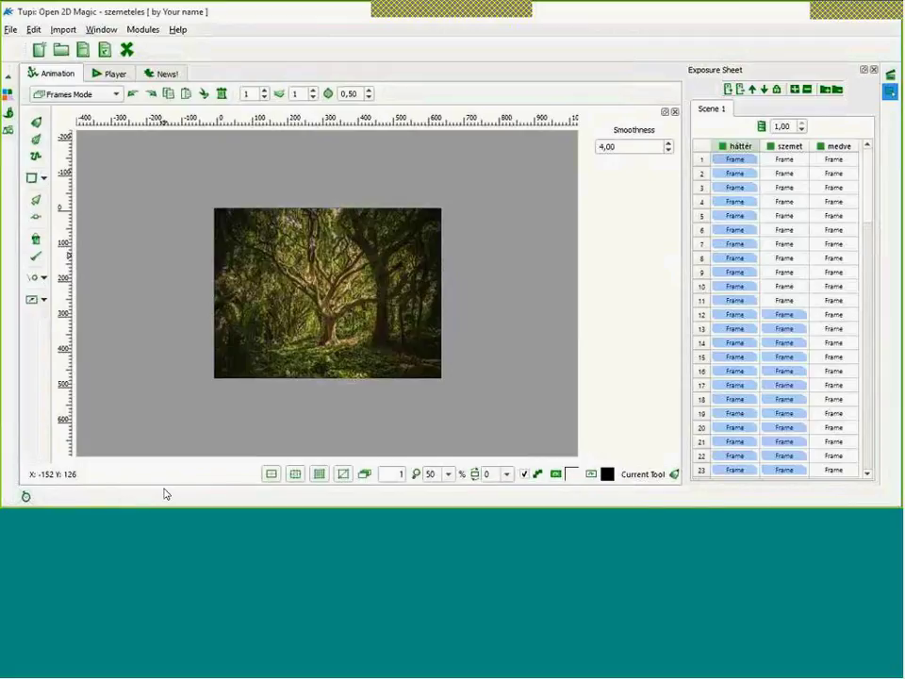
{"action": "mouse_move", "coordinate": [164, 493]}
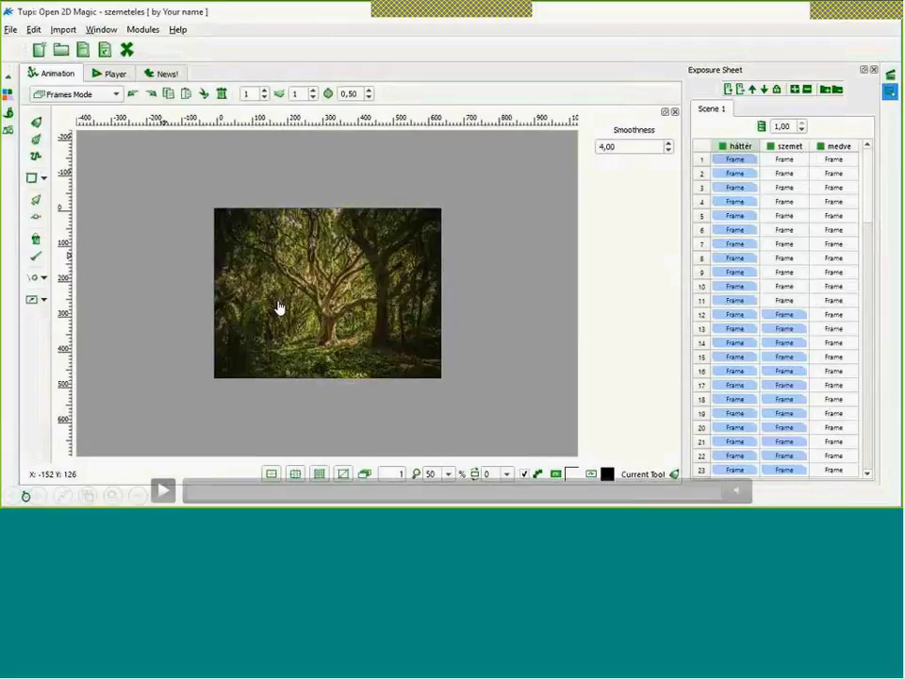
{"action": "left_click", "coordinate": [208, 496]}
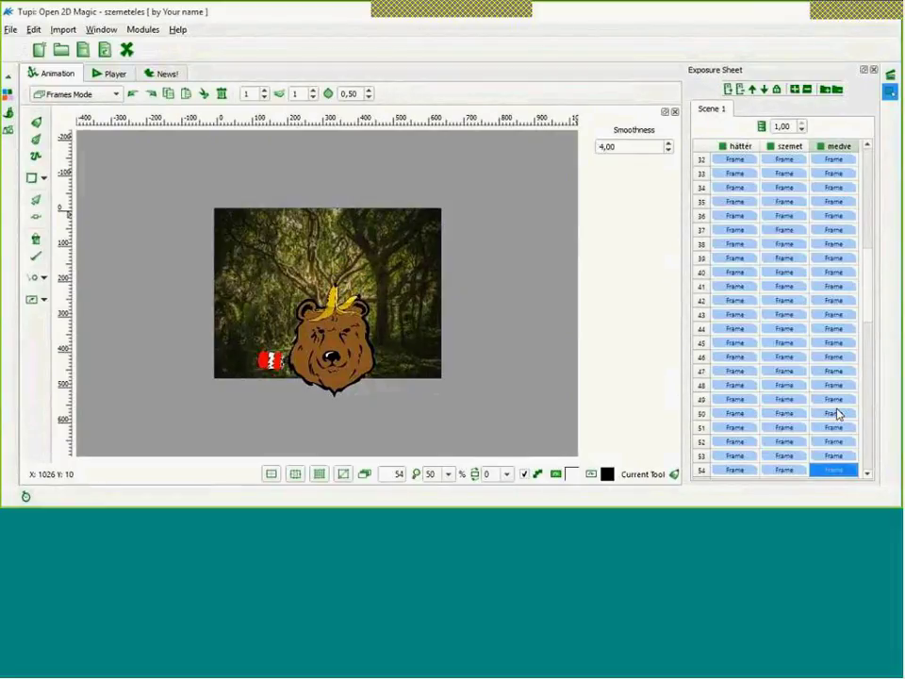
- Play the szemeteles scene preview in the Player and return to the animation workspace
{"action": "left_click", "coordinate": [102, 79]}
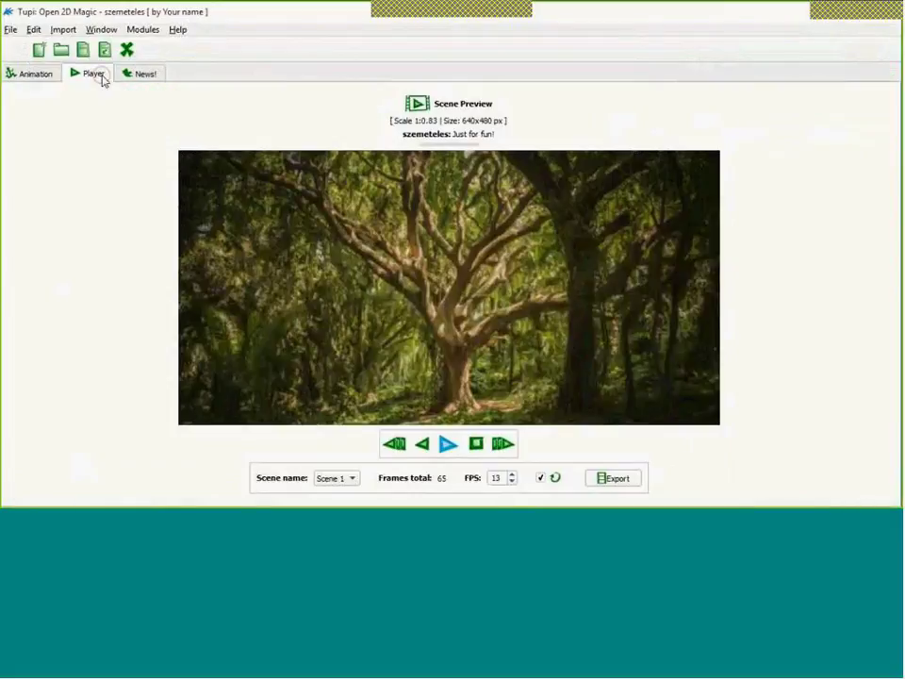
{"action": "left_click", "coordinate": [450, 447]}
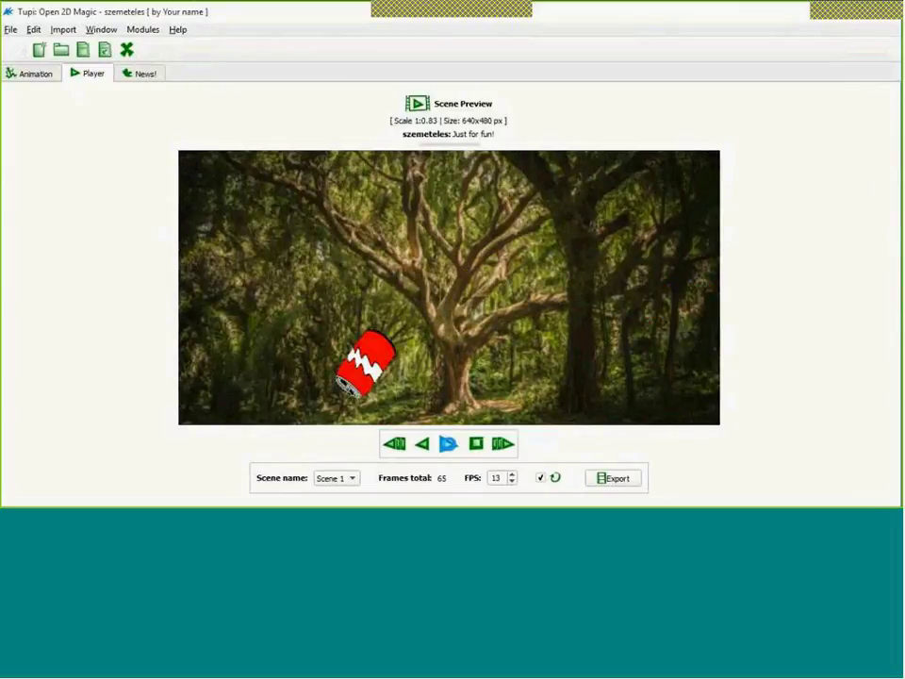
{"action": "left_click", "coordinate": [27, 72]}
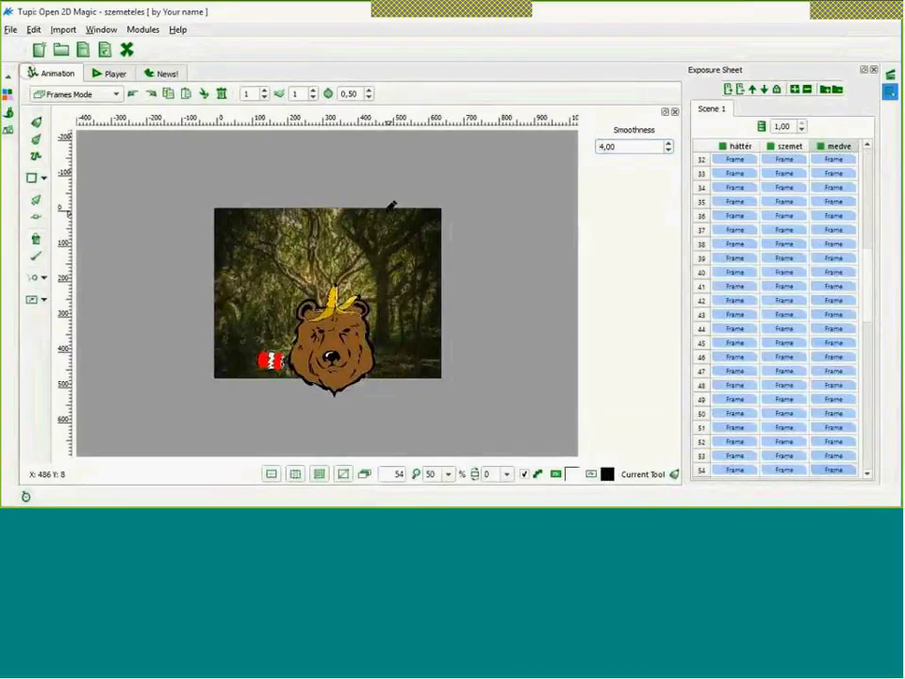